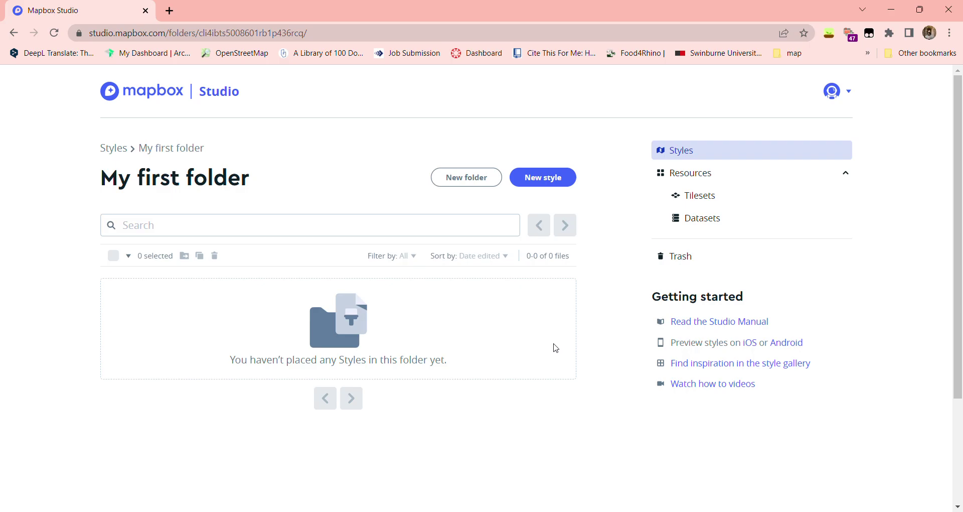
Step: Create a new style from the Monochrome template in its Light variation and open it for customizing
{"action": "left_click", "coordinate": [557, 184]}
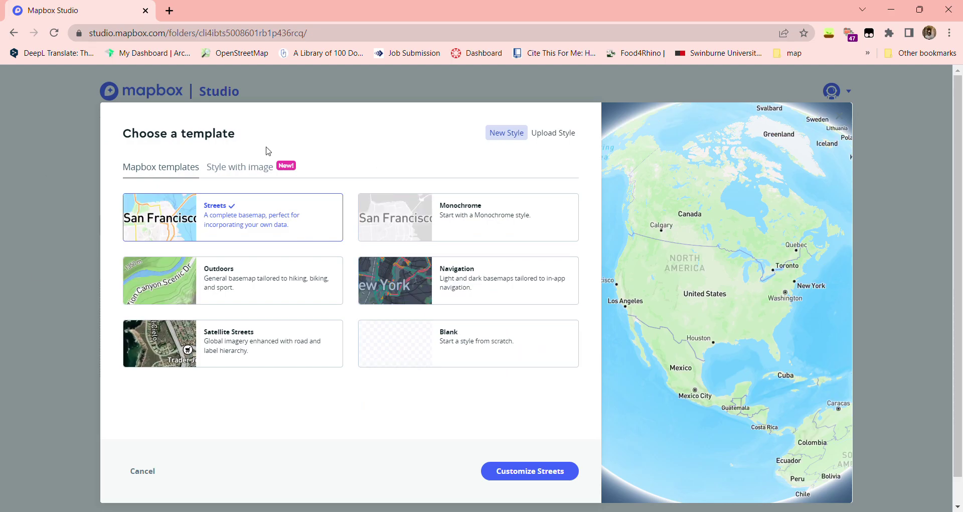
{"action": "left_click", "coordinate": [270, 175]}
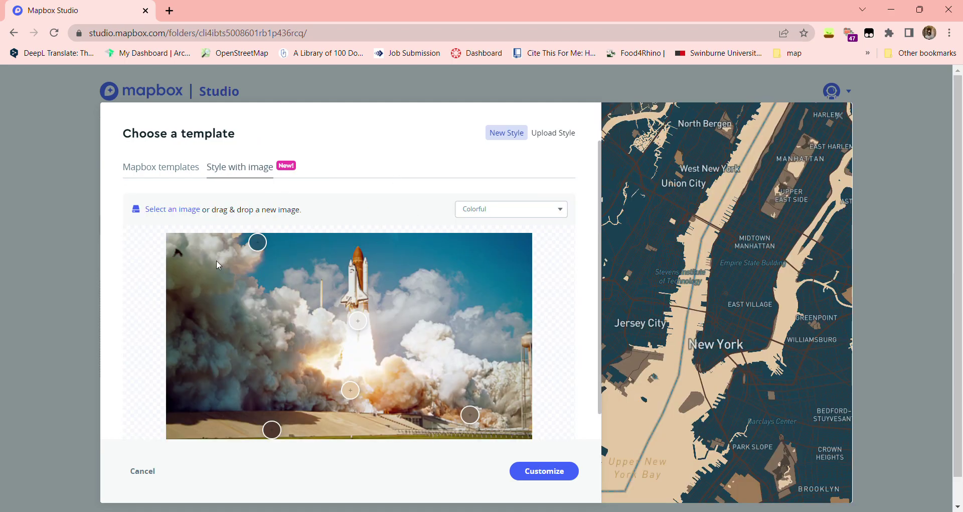
{"action": "left_click", "coordinate": [182, 169]}
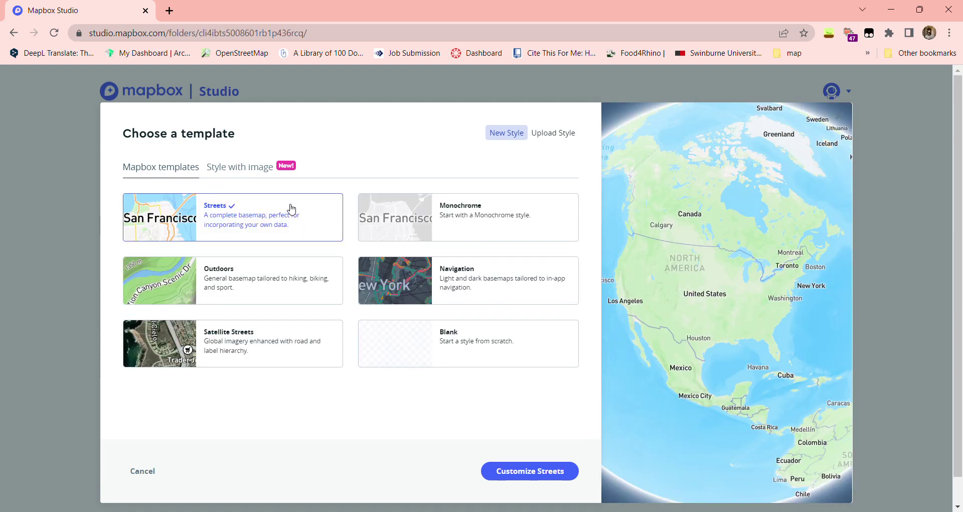
{"action": "left_click", "coordinate": [402, 239]}
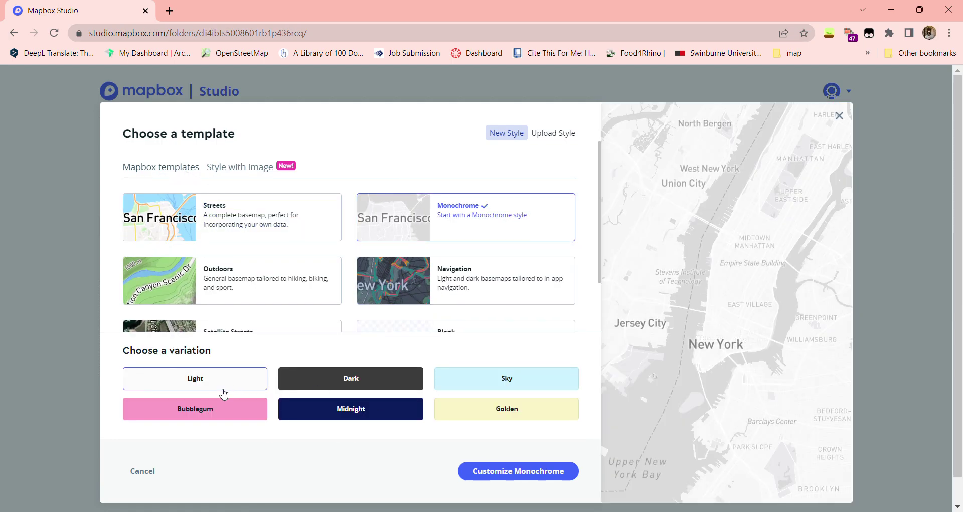
{"action": "left_click", "coordinate": [218, 408]}
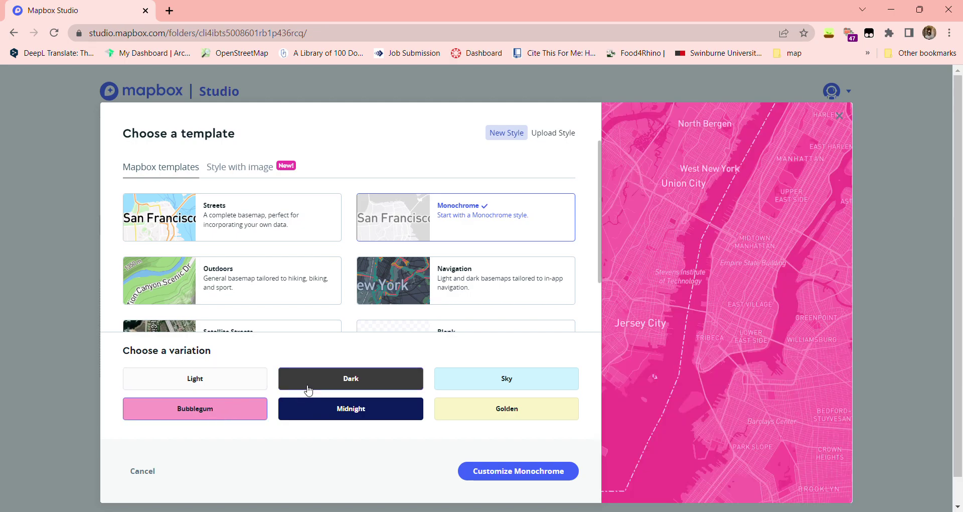
{"action": "left_click", "coordinate": [308, 390]}
{"action": "left_click", "coordinate": [218, 390]}
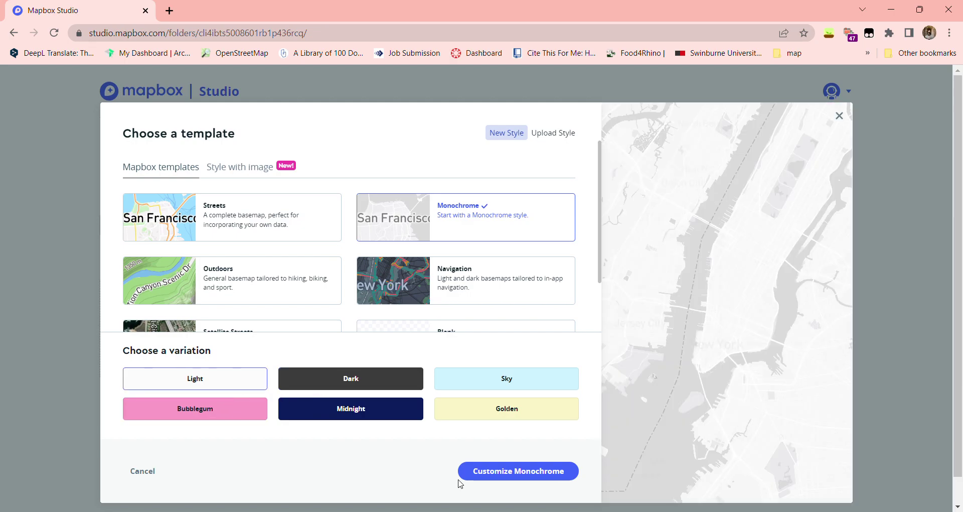
{"action": "left_click", "coordinate": [476, 476]}
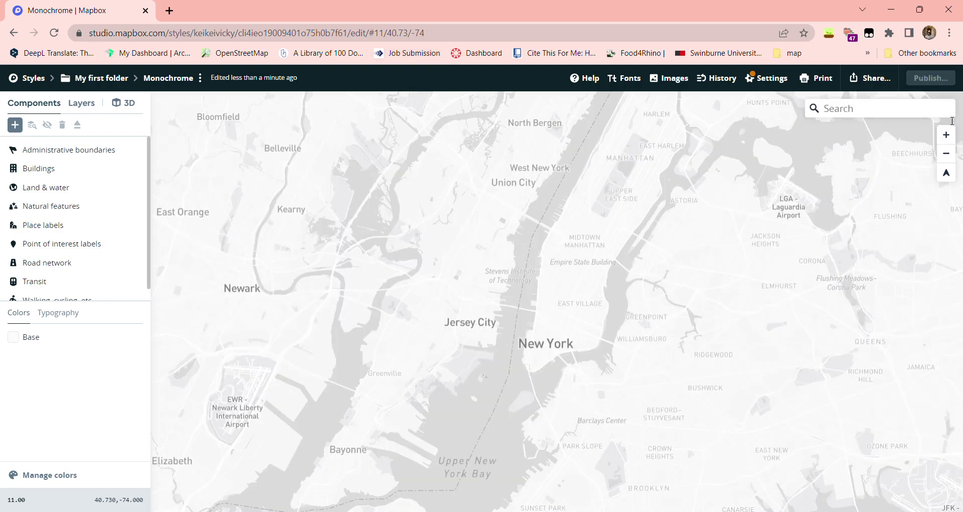
Step: Search for and fly the map to Melbourne, Victoria, Australia
{"action": "left_click", "coordinate": [922, 119]}
{"action": "type", "text": "mel"}
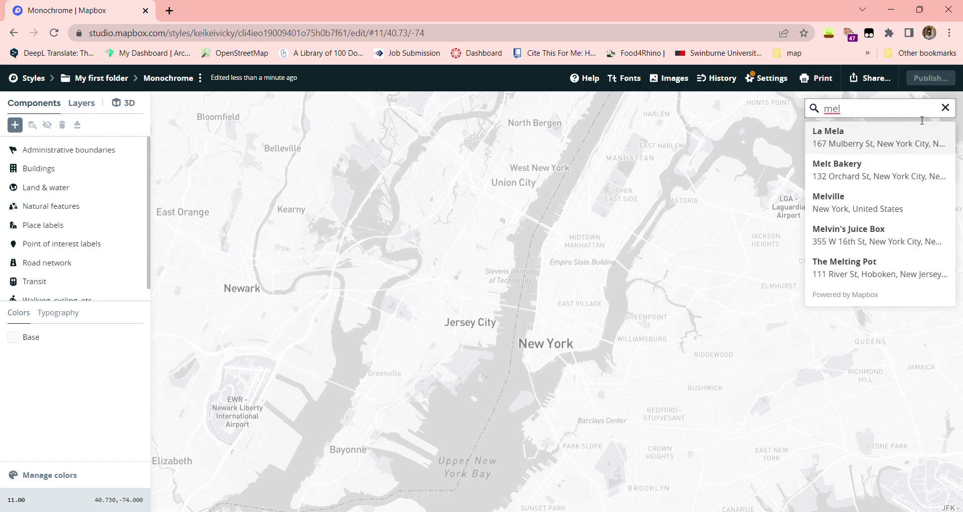
{"action": "type", "text": "bourn"}
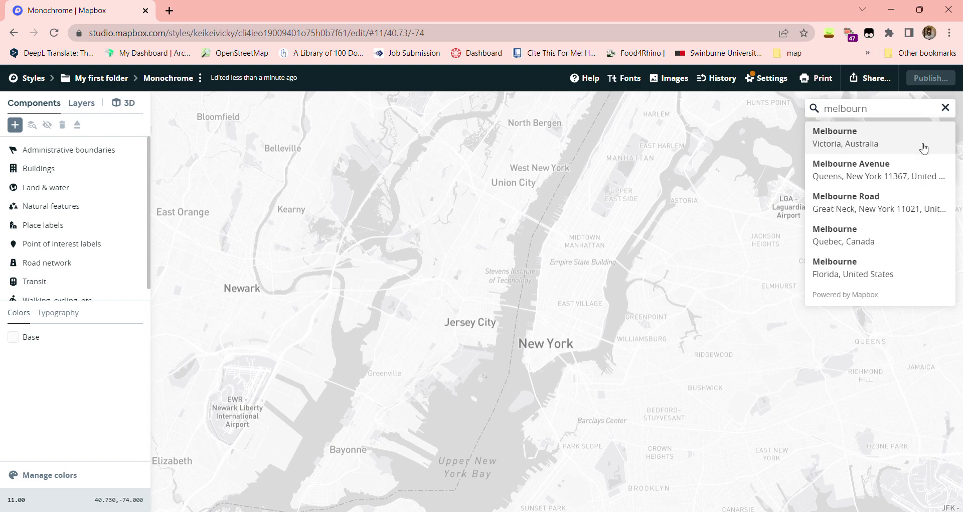
{"action": "left_click", "coordinate": [923, 145]}
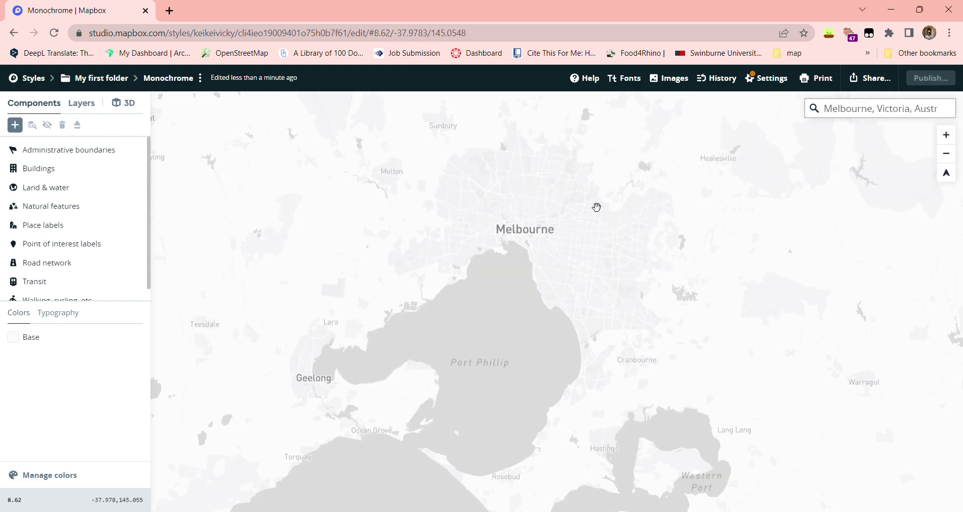
Step: Zoom and pan down to St Kilda street level around Inkerman Street
{"action": "scroll", "coordinate": [589, 209], "scroll_direction": "up", "scroll_amount": 2}
{"action": "scroll", "coordinate": [491, 214], "scroll_direction": "up", "scroll_amount": 2}
{"action": "scroll", "coordinate": [381, 248], "scroll_direction": "up", "scroll_amount": 2}
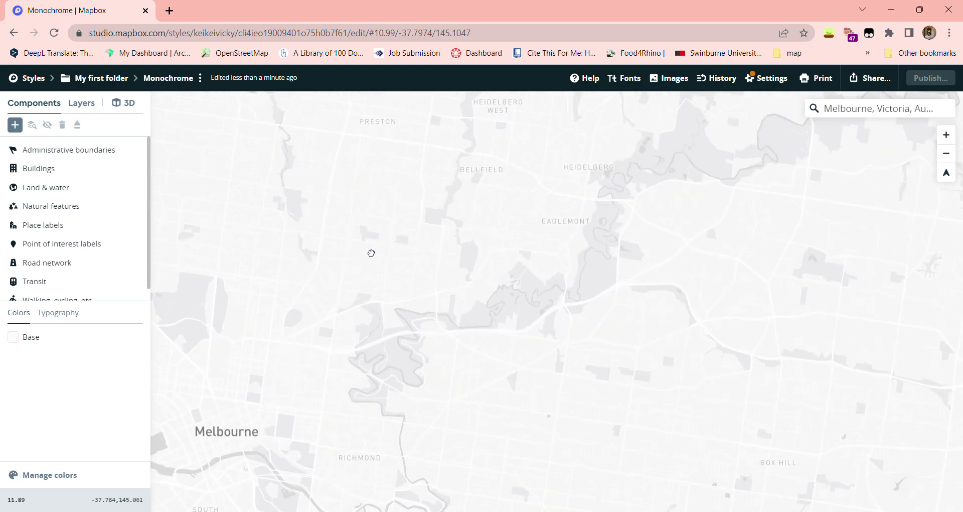
{"action": "left_click_drag", "start_coordinate": [371, 253], "coordinate": [505, 264]}
{"action": "scroll", "coordinate": [505, 271], "scroll_direction": "up", "scroll_amount": 2}
{"action": "scroll", "coordinate": [570, 306], "scroll_direction": "up", "scroll_amount": 2}
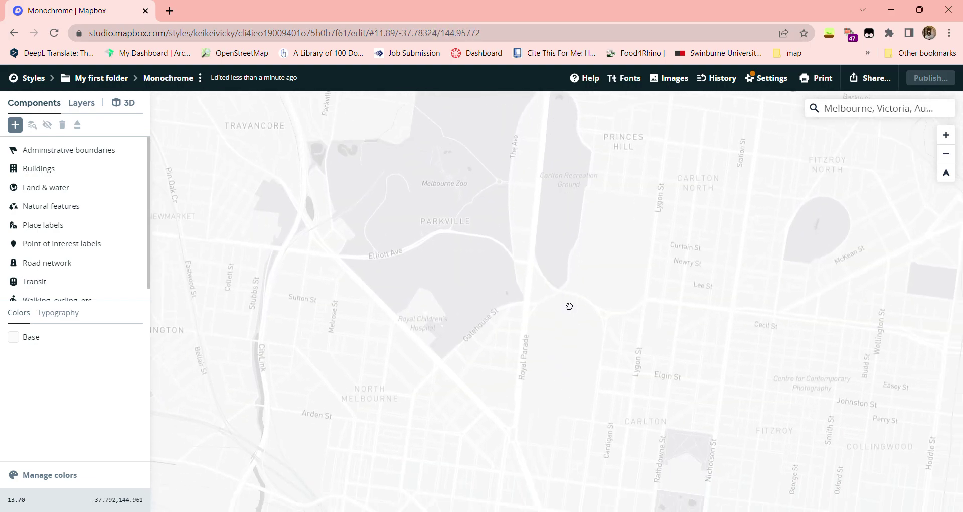
{"action": "mouse_move", "coordinate": [552, 344]}
{"action": "left_mouse_down"}
{"action": "mouse_move", "coordinate": [525, 219]}
{"action": "mouse_move", "coordinate": [699, 191]}
{"action": "left_mouse_up"}
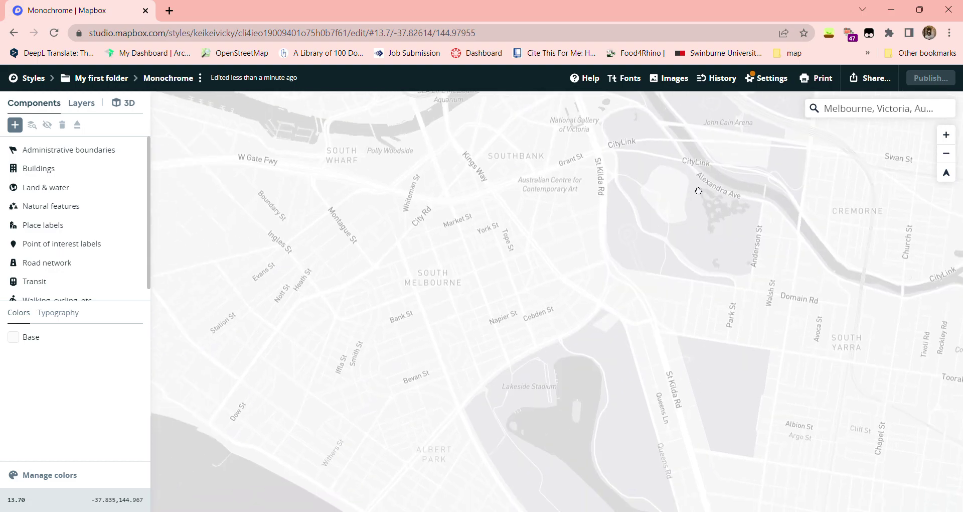
{"action": "left_click_drag", "start_coordinate": [656, 213], "coordinate": [868, 273]}
{"action": "left_click_drag", "start_coordinate": [462, 353], "coordinate": [177, 276]}
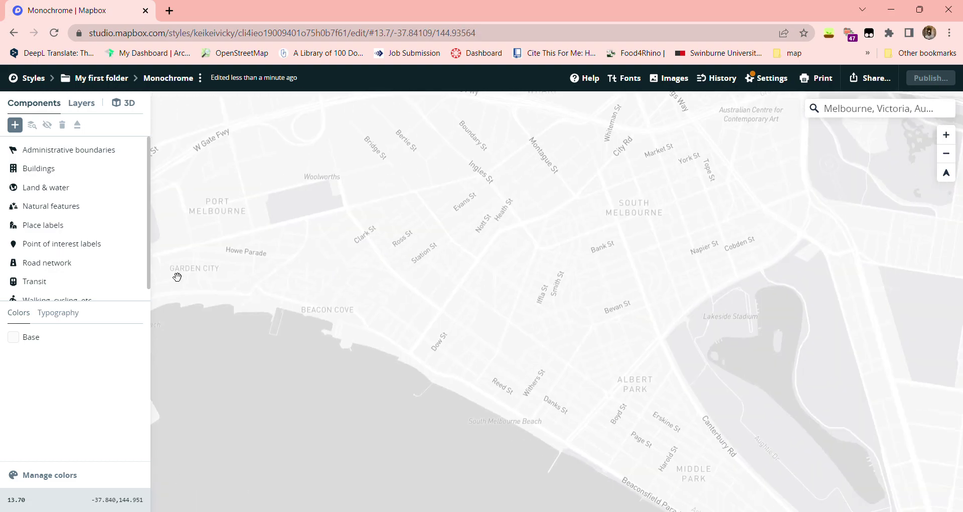
{"action": "scroll", "coordinate": [526, 269], "scroll_direction": "up", "scroll_amount": 3}
{"action": "scroll", "coordinate": [527, 270], "scroll_direction": "up", "scroll_amount": 2}
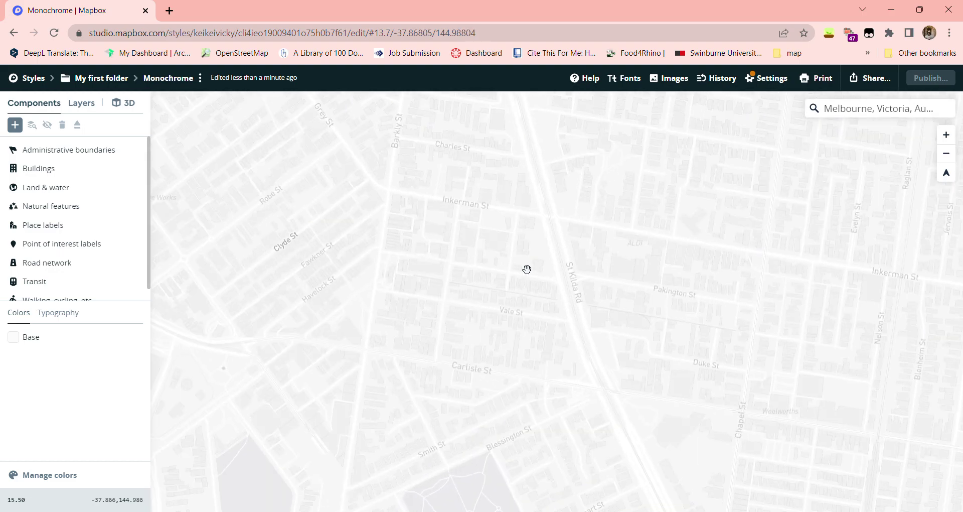
{"action": "scroll", "coordinate": [525, 269], "scroll_direction": "up", "scroll_amount": 2}
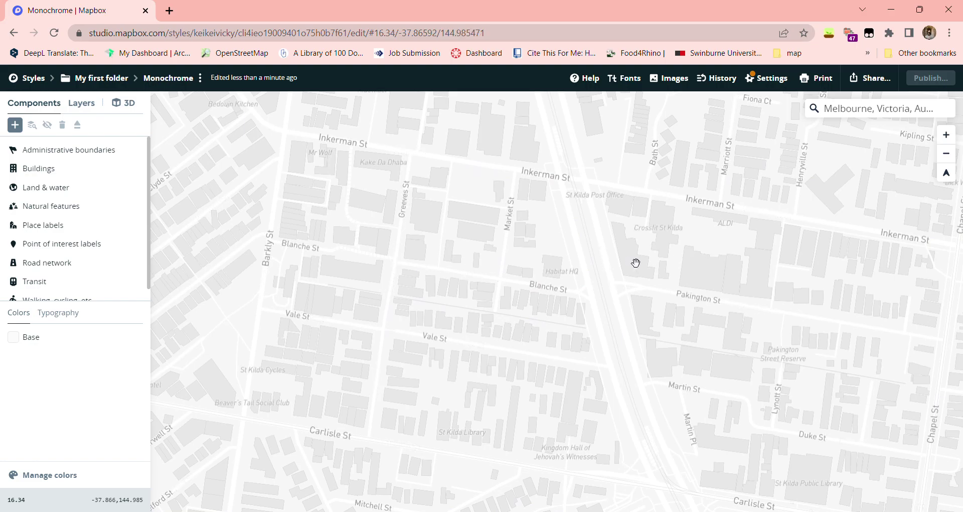
Step: Add a separate Building colour to the Buildings component and set it to medium grey
{"action": "left_click", "coordinate": [108, 171]}
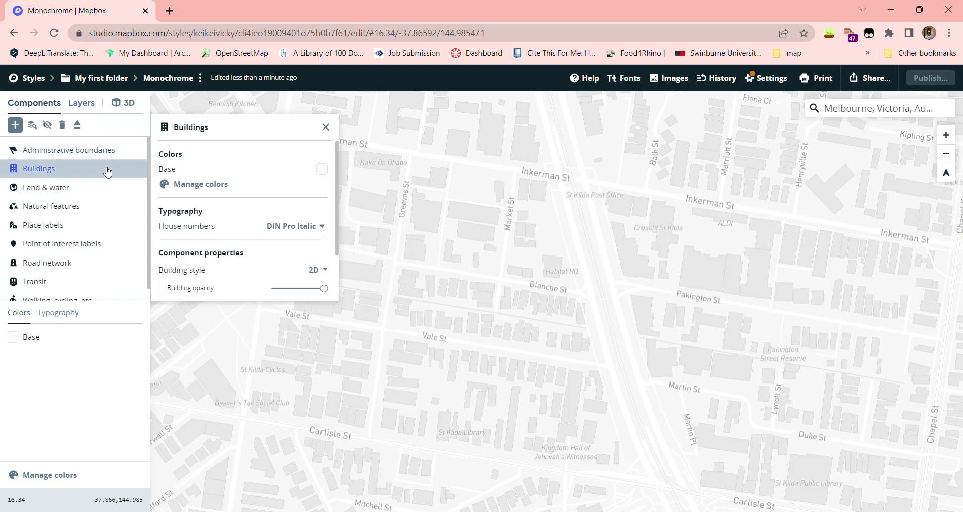
{"action": "left_click", "coordinate": [217, 184]}
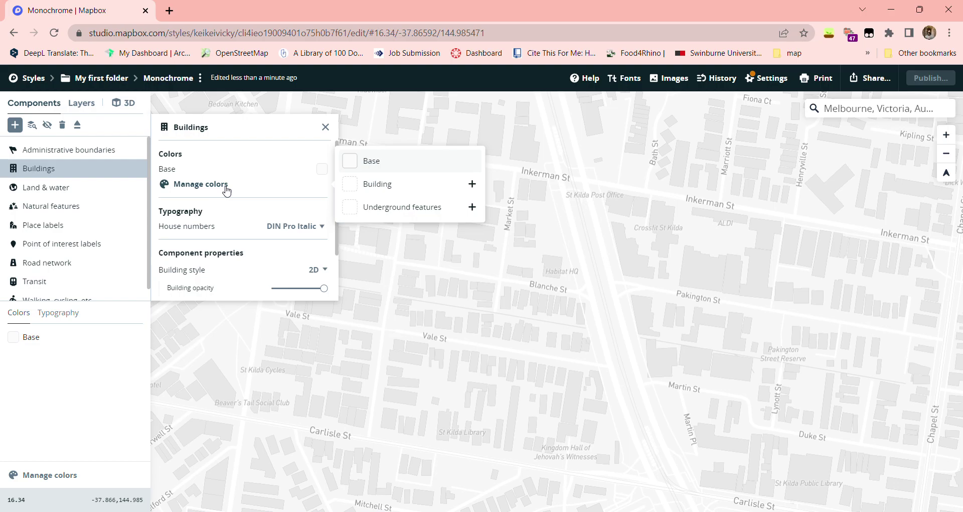
{"action": "left_click", "coordinate": [392, 187]}
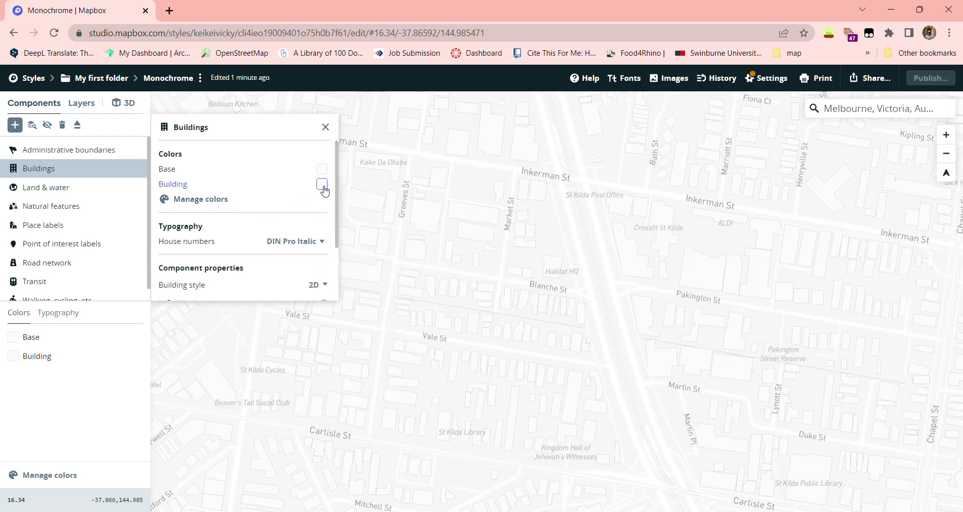
{"action": "left_click", "coordinate": [322, 184]}
{"action": "left_click", "coordinate": [346, 267]}
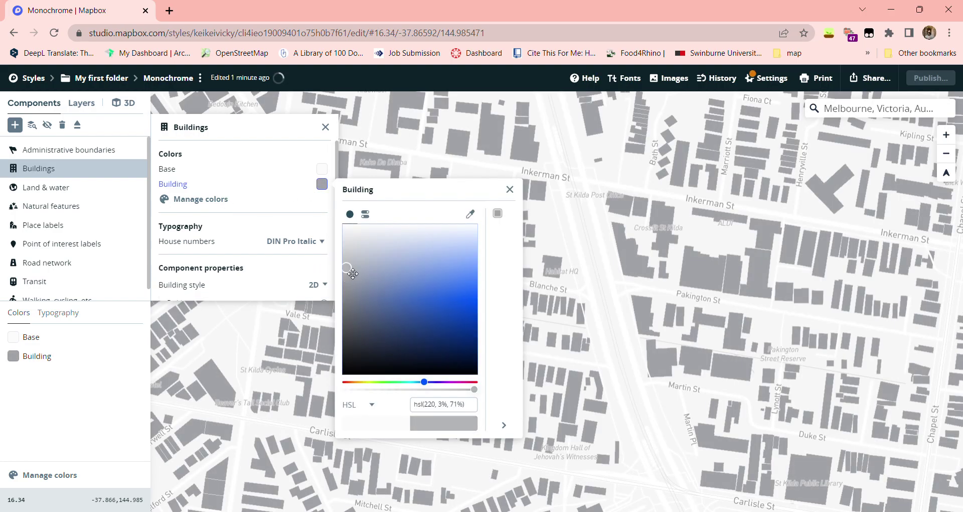
{"action": "left_click_drag", "start_coordinate": [349, 269], "coordinate": [465, 235]}
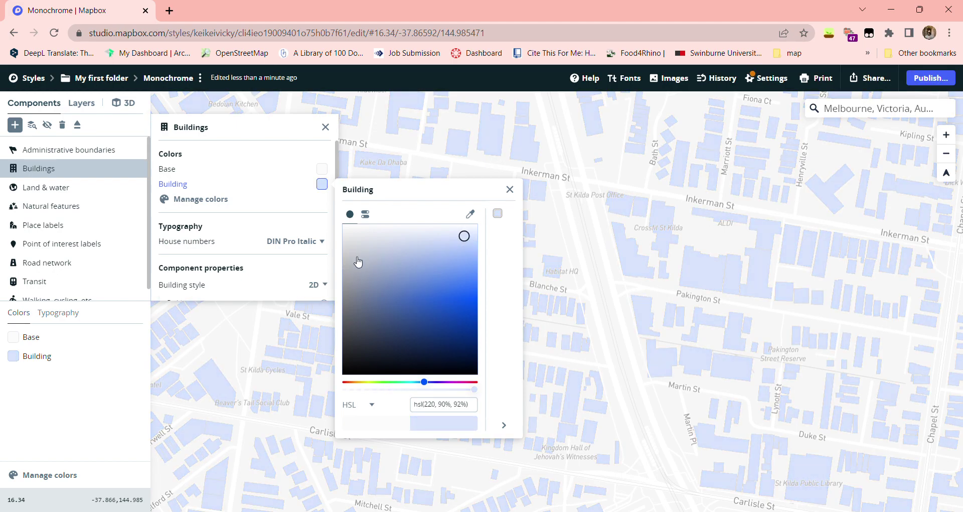
{"action": "left_click", "coordinate": [376, 240]}
{"action": "left_click_drag", "start_coordinate": [374, 271], "coordinate": [346, 272]}
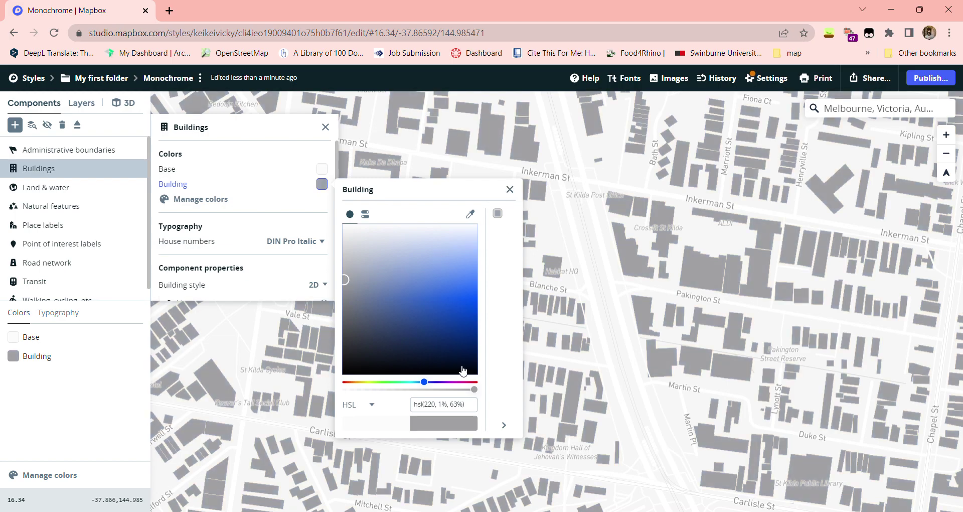
{"action": "left_click", "coordinate": [510, 190]}
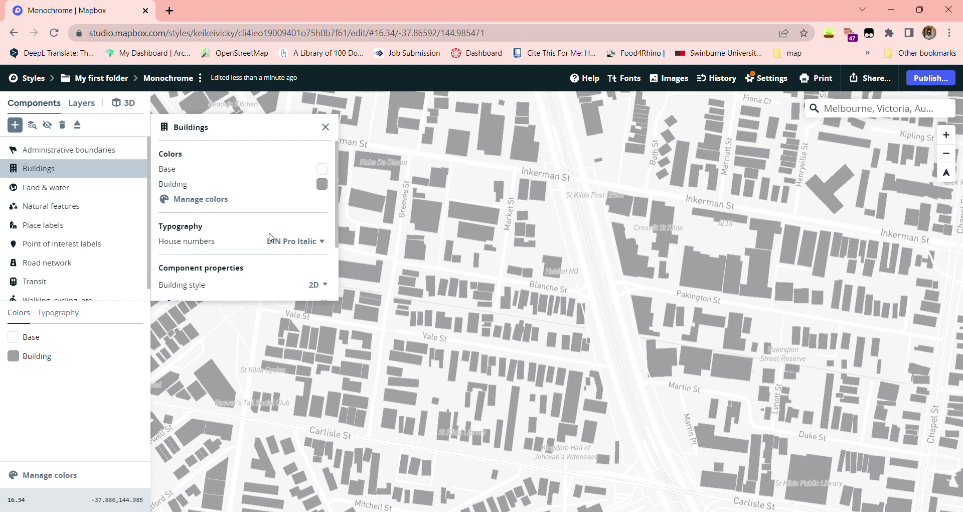
Step: Set buildings to 3D style at full opacity, then pan to Carlisle St and Luna Park
{"action": "scroll", "coordinate": [273, 235], "scroll_direction": "down", "scroll_amount": 2}
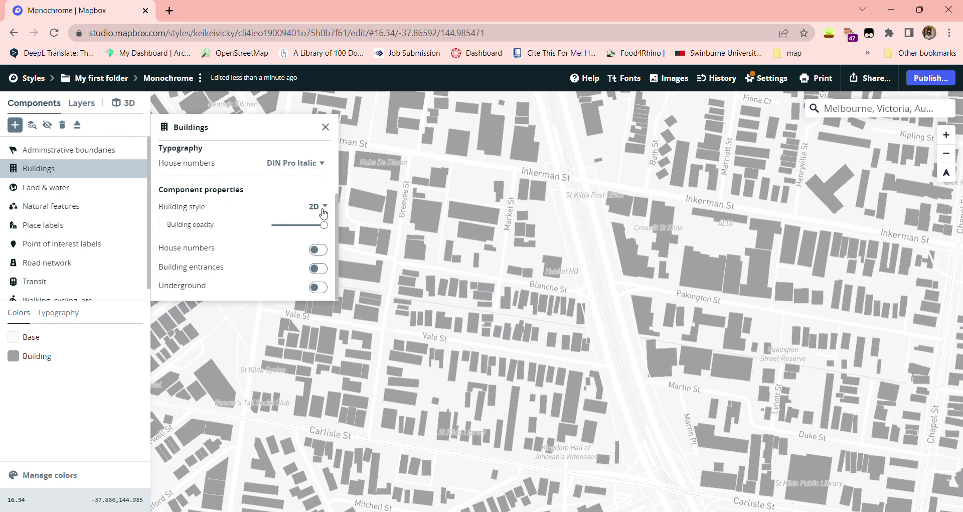
{"action": "left_click", "coordinate": [322, 234]}
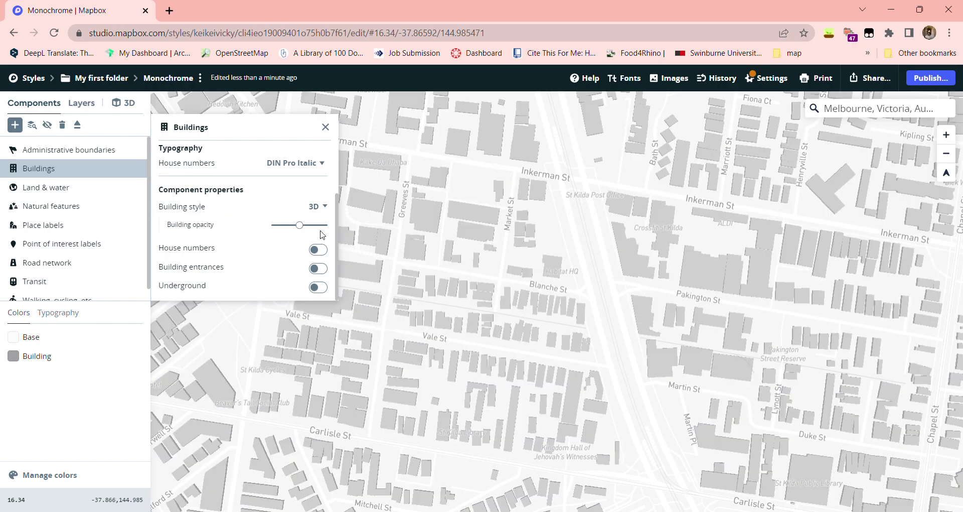
{"action": "left_click_drag", "start_coordinate": [303, 231], "coordinate": [326, 227]}
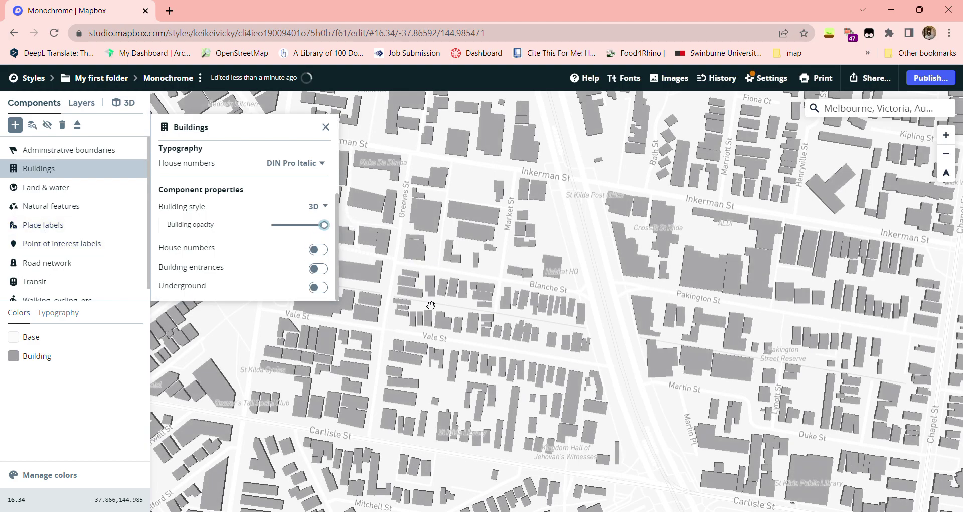
{"action": "left_click_drag", "start_coordinate": [431, 305], "coordinate": [958, 188]}
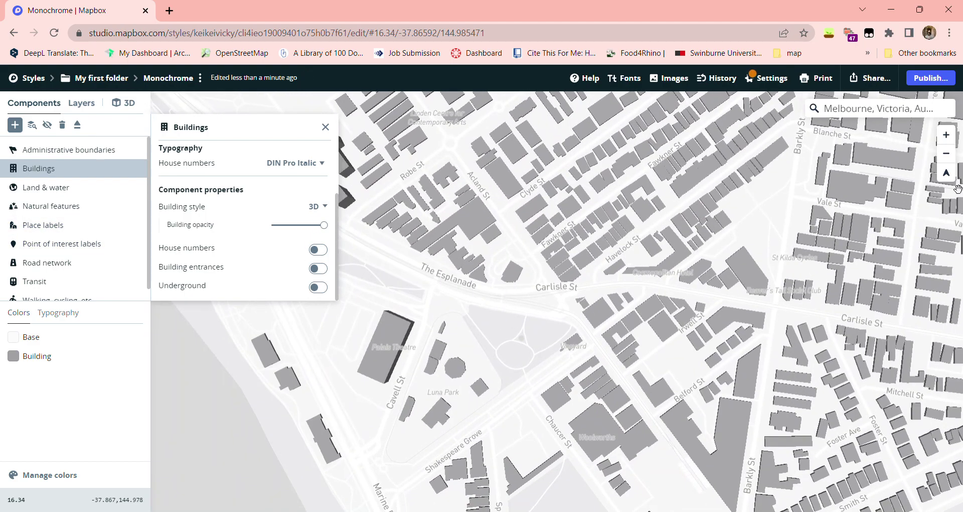
Step: Zoom out over Port Phillip and pan north-west toward Albert Park
{"action": "mouse_move", "coordinate": [596, 448]}
{"action": "left_mouse_down"}
{"action": "mouse_move", "coordinate": [451, 206]}
{"action": "mouse_move", "coordinate": [634, 239]}
{"action": "mouse_move", "coordinate": [421, 224]}
{"action": "left_mouse_up"}
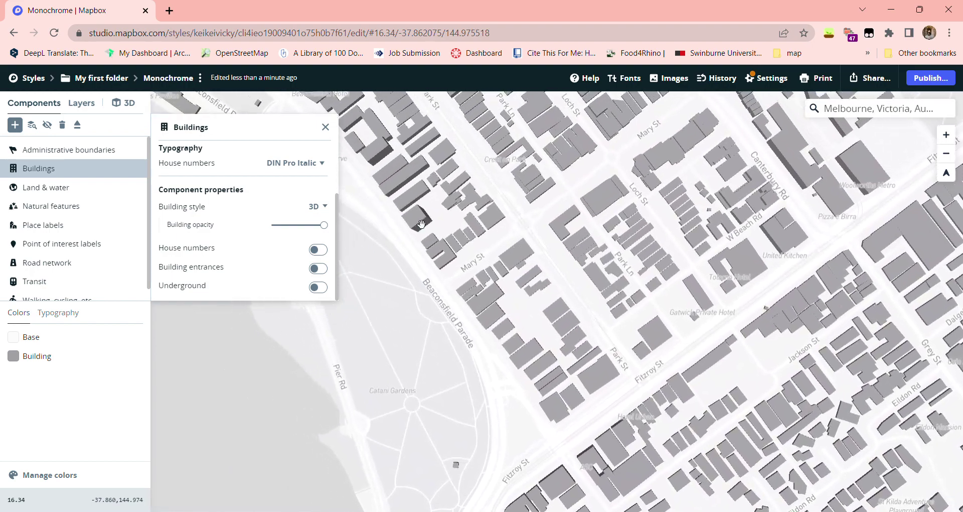
{"action": "scroll", "coordinate": [421, 224], "scroll_direction": "up", "scroll_amount": 3}
{"action": "scroll", "coordinate": [579, 350], "scroll_direction": "up", "scroll_amount": 2}
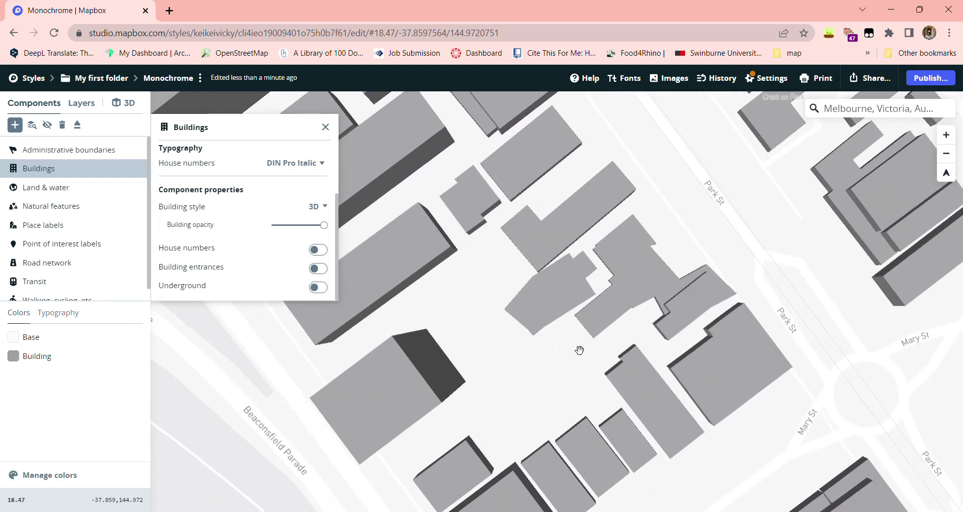
{"action": "scroll", "coordinate": [579, 350], "scroll_direction": "down", "scroll_amount": 3}
{"action": "scroll", "coordinate": [580, 348], "scroll_direction": "down", "scroll_amount": 2}
{"action": "scroll", "coordinate": [582, 346], "scroll_direction": "down", "scroll_amount": 2}
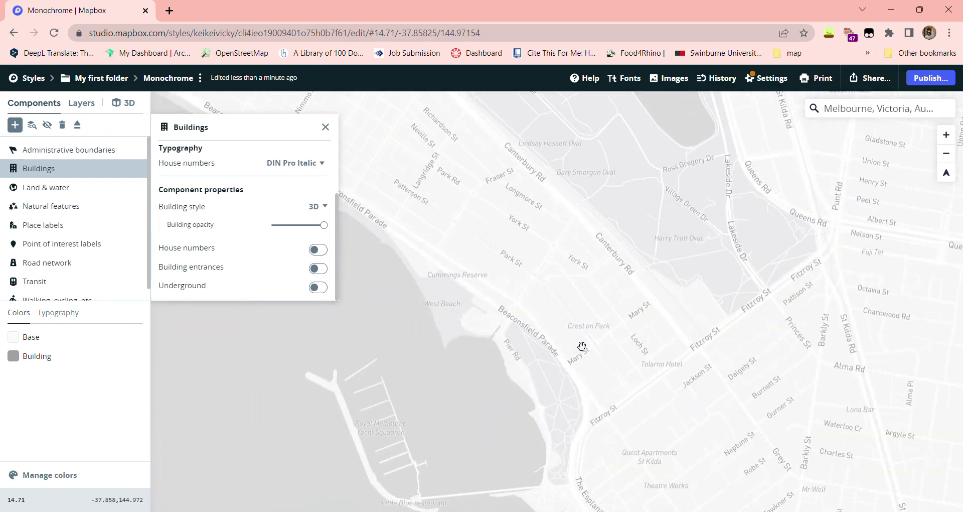
{"action": "scroll", "coordinate": [581, 346], "scroll_direction": "down", "scroll_amount": 2}
{"action": "left_click_drag", "start_coordinate": [612, 333], "coordinate": [685, 374]}
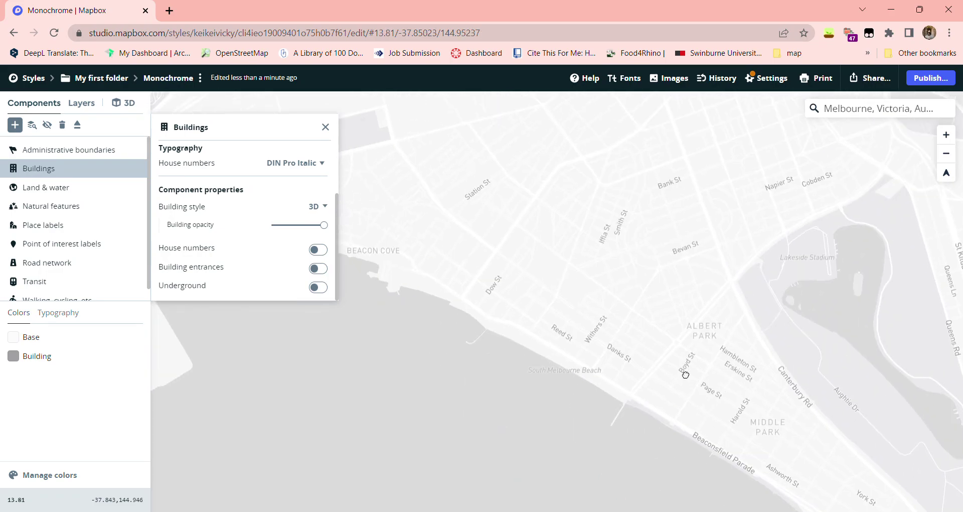
Step: Zoom into central Melbourne around Bourke St and Southern Cross
{"action": "scroll", "coordinate": [544, 264], "scroll_direction": "down", "scroll_amount": 2}
{"action": "scroll", "coordinate": [550, 266], "scroll_direction": "down", "scroll_amount": 2}
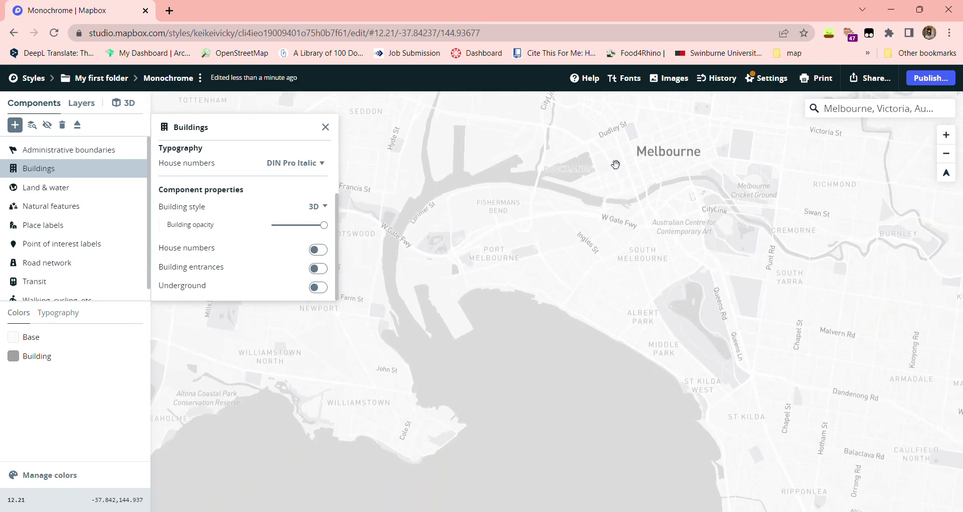
{"action": "scroll", "coordinate": [615, 164], "scroll_direction": "up", "scroll_amount": 2}
{"action": "scroll", "coordinate": [632, 178], "scroll_direction": "up", "scroll_amount": 3}
{"action": "scroll", "coordinate": [652, 196], "scroll_direction": "up", "scroll_amount": 3}
{"action": "scroll", "coordinate": [677, 215], "scroll_direction": "up", "scroll_amount": 2}
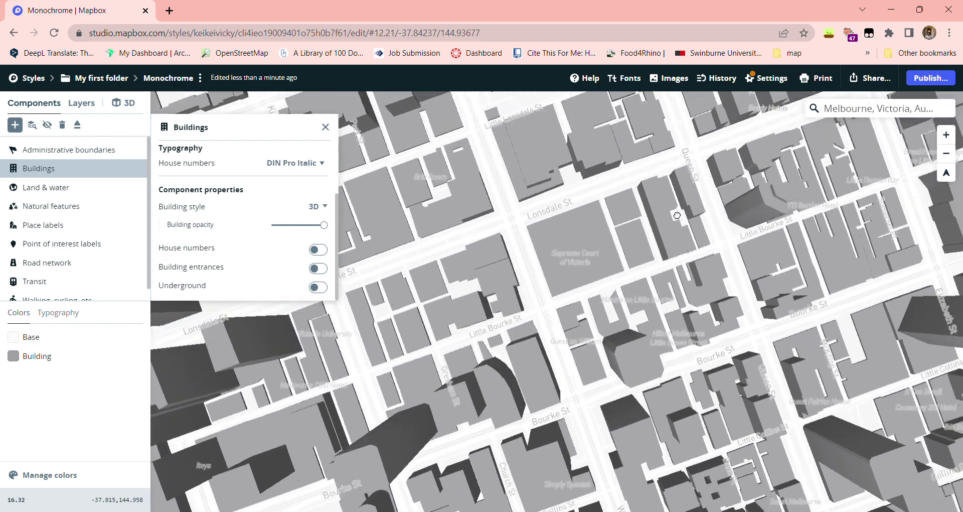
{"action": "left_click_drag", "start_coordinate": [677, 215], "coordinate": [762, 150]}
{"action": "left_click_drag", "start_coordinate": [632, 291], "coordinate": [717, 226]}
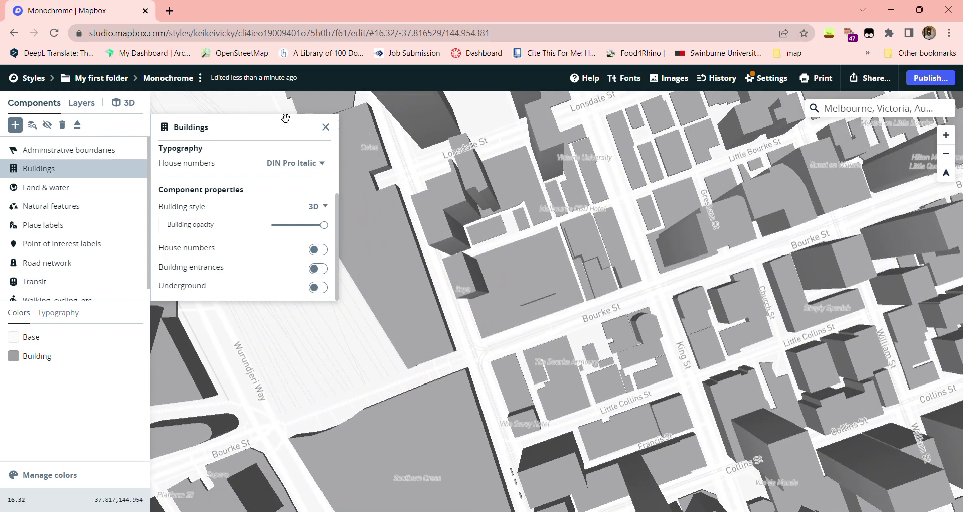
Step: Enable 3D terrain and pitch the map to 75° over the Yarra River towers
{"action": "left_click", "coordinate": [123, 103]}
{"action": "left_click", "coordinate": [72, 175]}
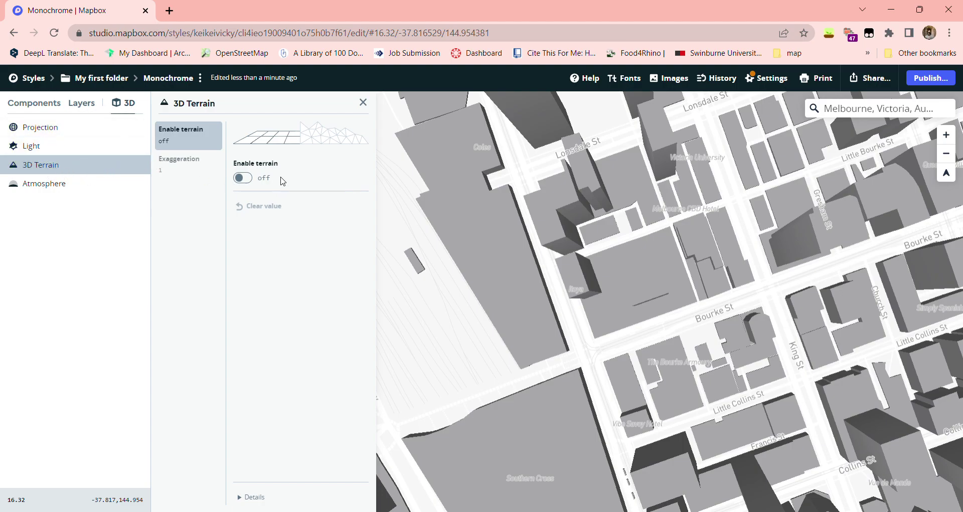
{"action": "left_click", "coordinate": [245, 181]}
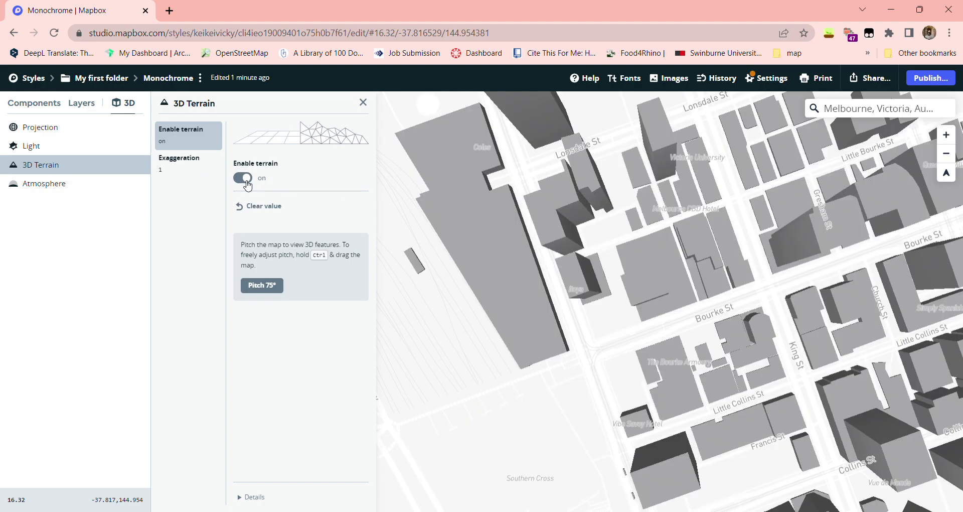
{"action": "left_click", "coordinate": [259, 291]}
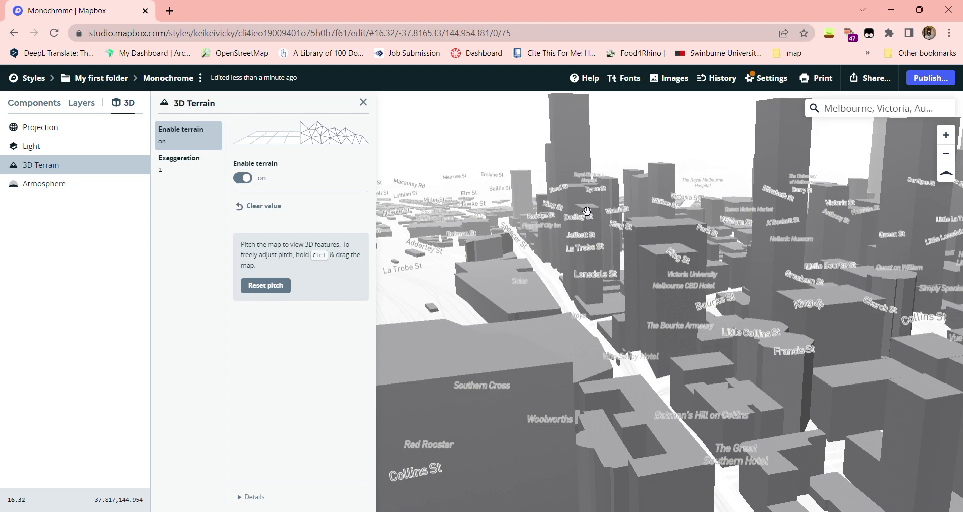
{"action": "mouse_move", "coordinate": [719, 239]}
{"action": "left_mouse_down"}
{"action": "mouse_move", "coordinate": [659, 257]}
{"action": "mouse_move", "coordinate": [821, 218]}
{"action": "left_mouse_up"}
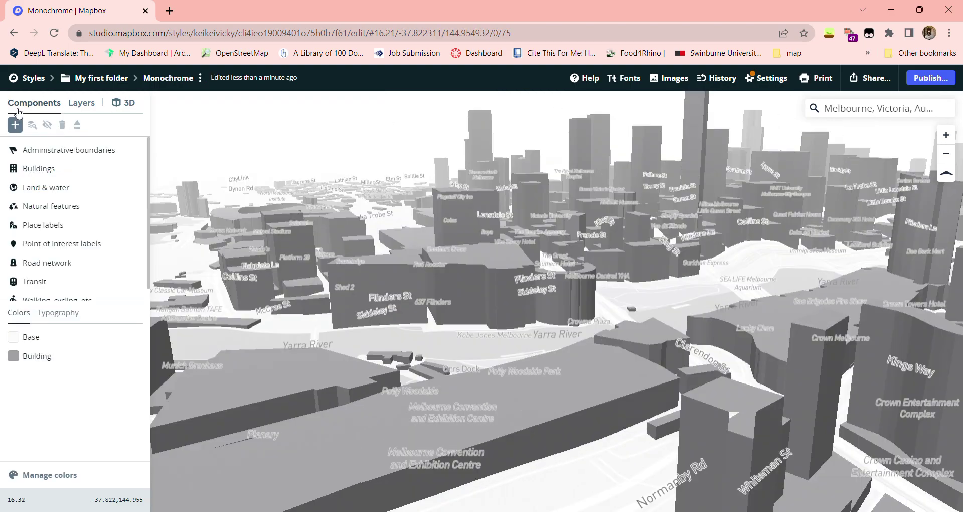
Step: Add a Data visualization component using the Mapbox Streets v8 building layer as its source
{"action": "left_click", "coordinate": [16, 110]}
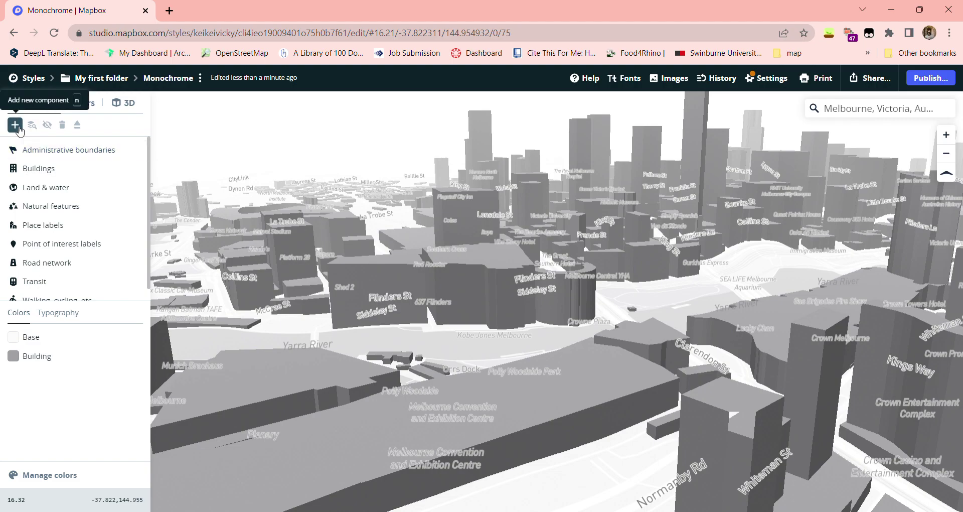
{"action": "left_click", "coordinate": [15, 126]}
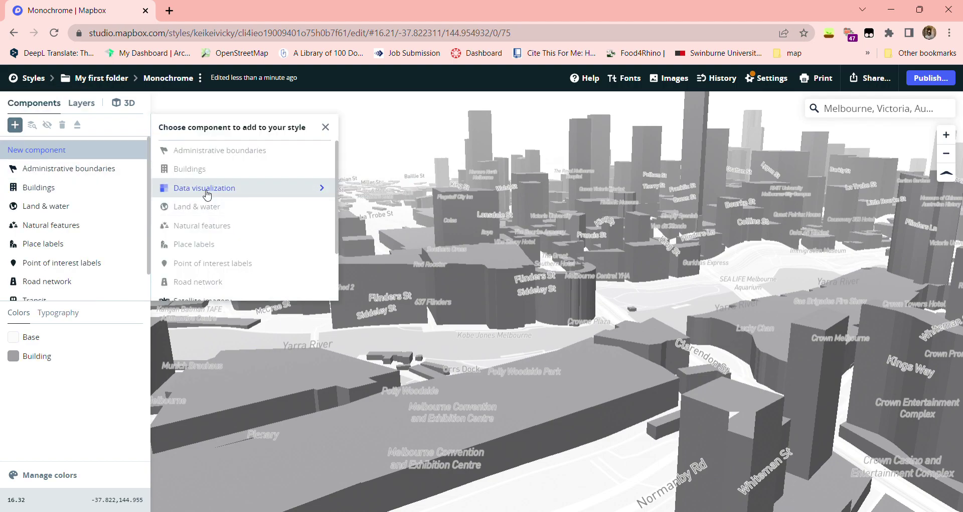
{"action": "left_click", "coordinate": [208, 195]}
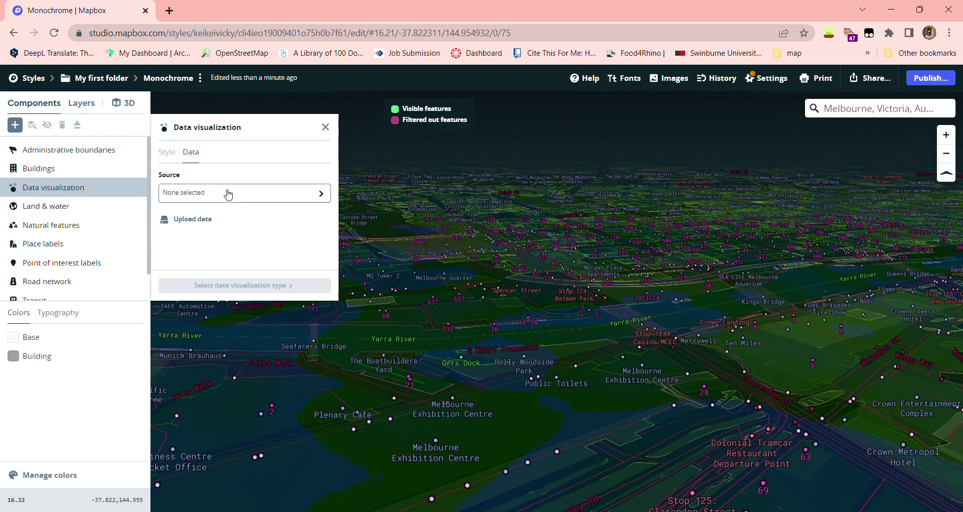
{"action": "left_click", "coordinate": [228, 193]}
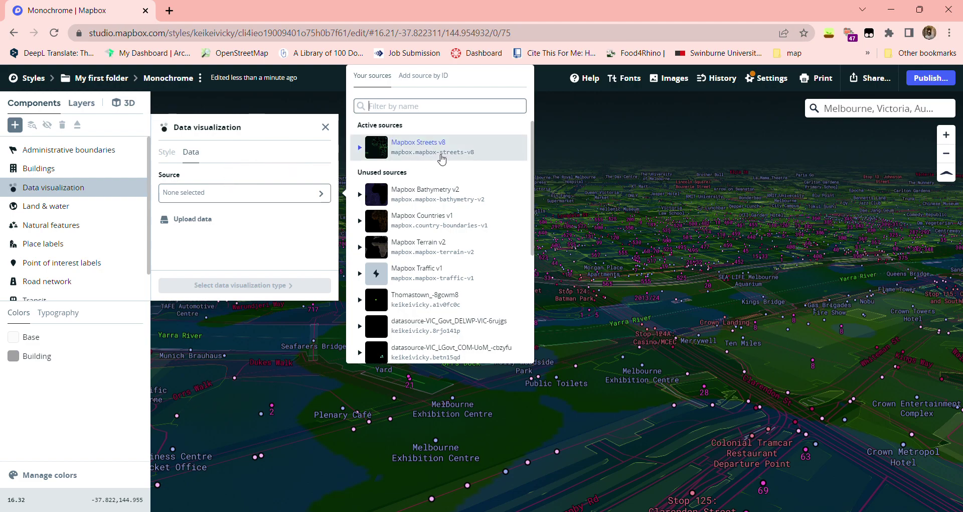
{"action": "left_click", "coordinate": [438, 158]}
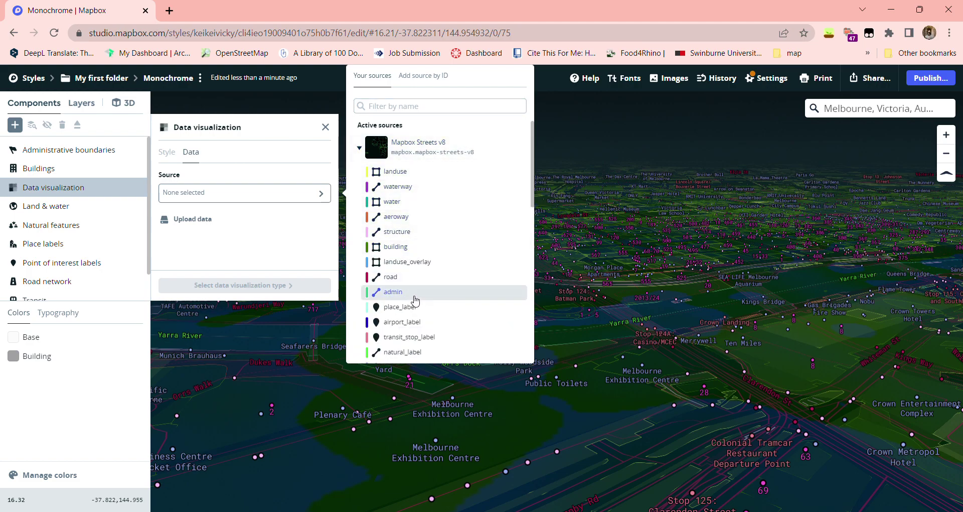
{"action": "left_click", "coordinate": [417, 247]}
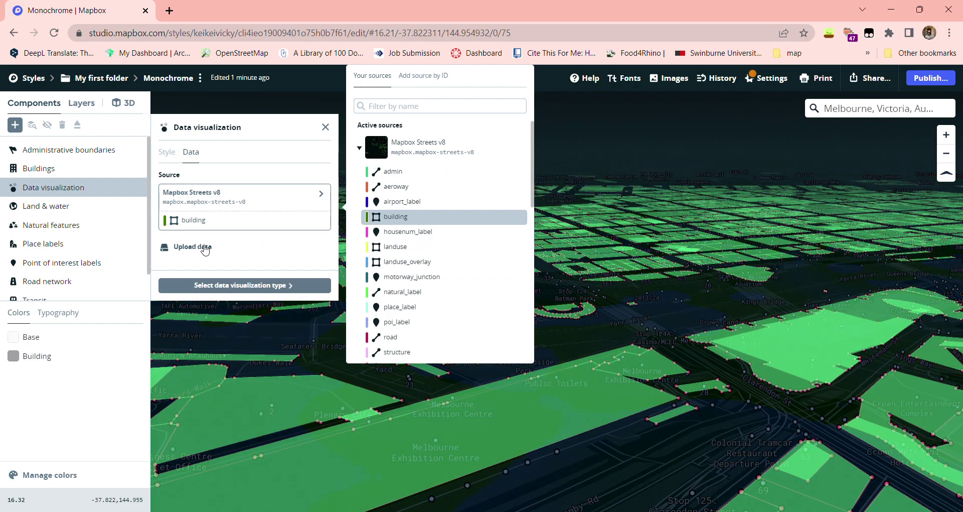
Step: Make the data visualization a 3D extrusions layer
{"action": "left_click", "coordinate": [230, 293]}
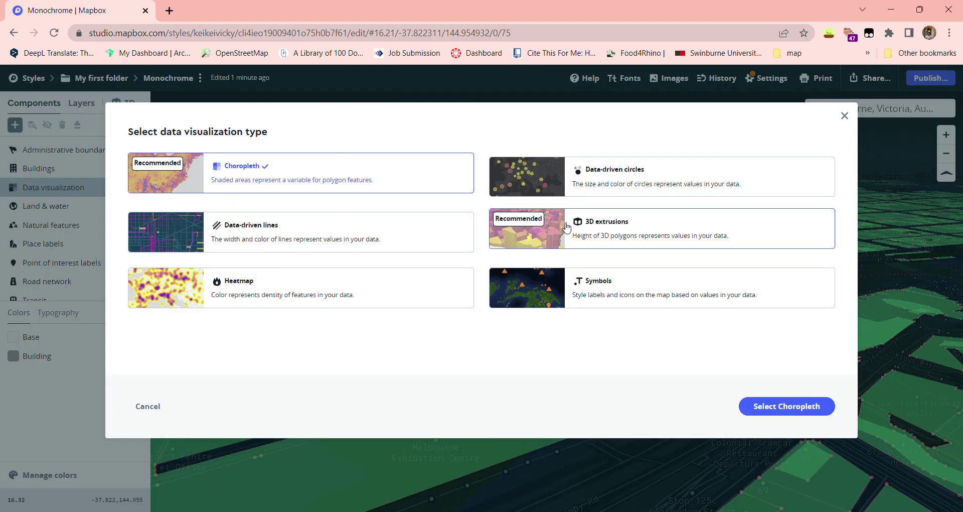
{"action": "left_click", "coordinate": [599, 226]}
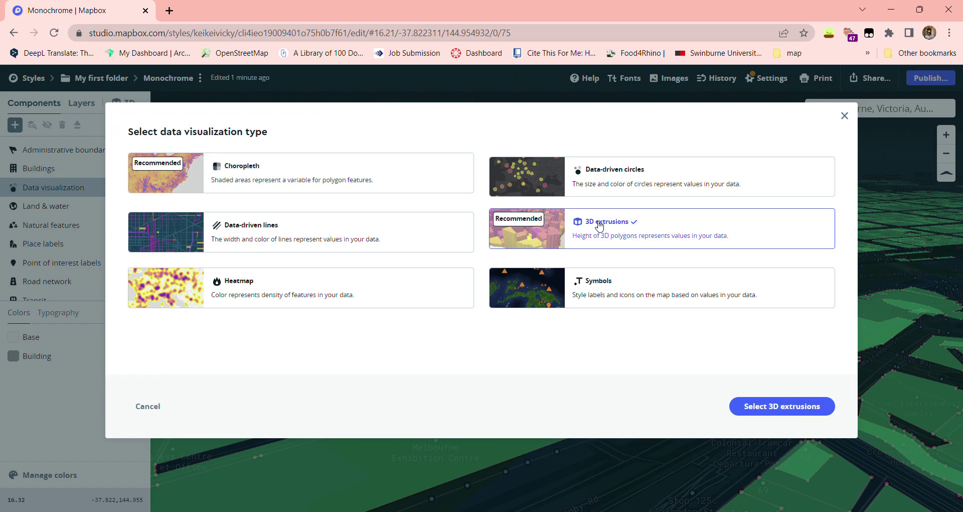
{"action": "left_click", "coordinate": [795, 405]}
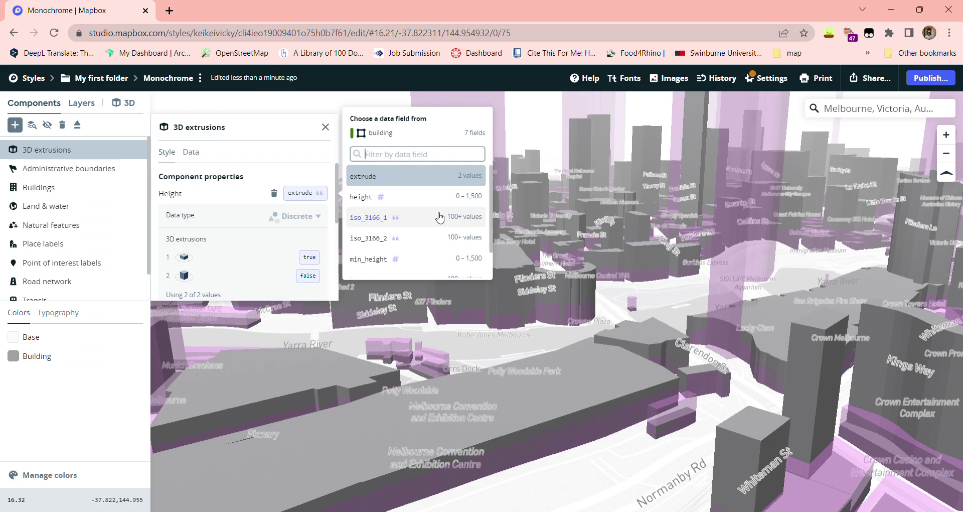
Step: Drive the extrusion height by the building 'type' field and review its values
{"action": "scroll", "coordinate": [416, 251], "scroll_direction": "down", "scroll_amount": 1}
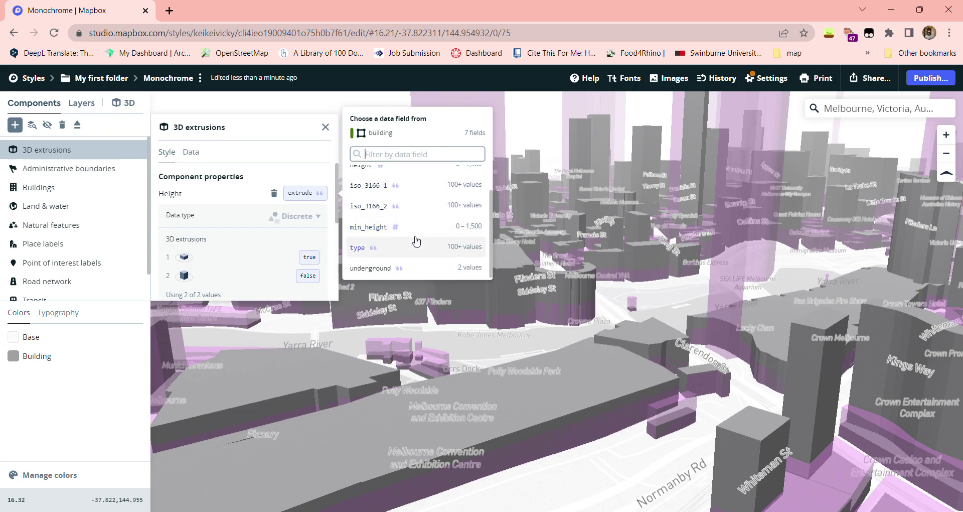
{"action": "left_click", "coordinate": [416, 247]}
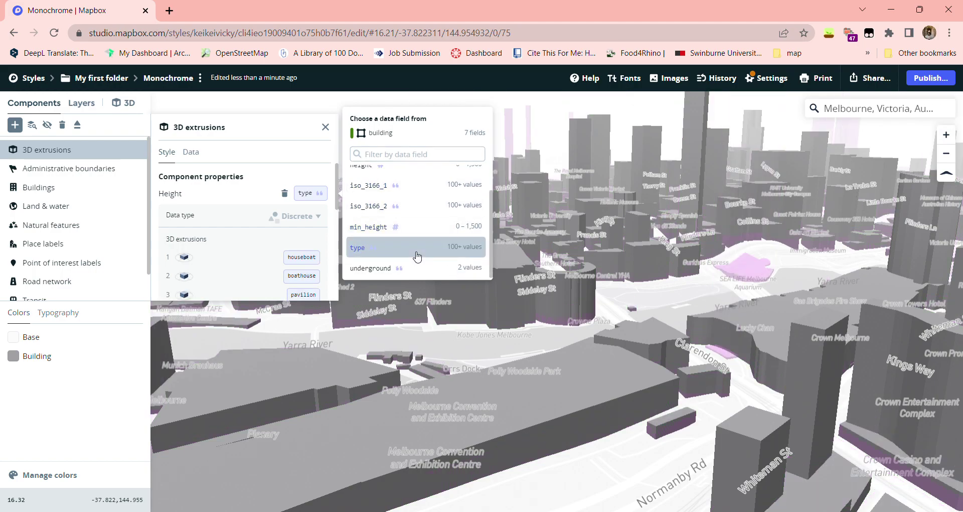
{"action": "scroll", "coordinate": [238, 262], "scroll_direction": "down", "scroll_amount": 3}
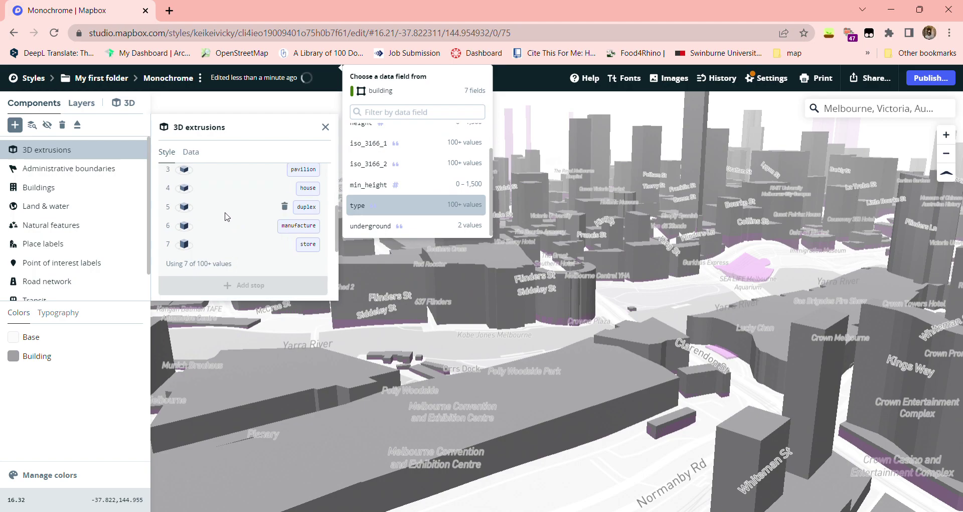
{"action": "scroll", "coordinate": [294, 241], "scroll_direction": "up", "scroll_amount": 5}
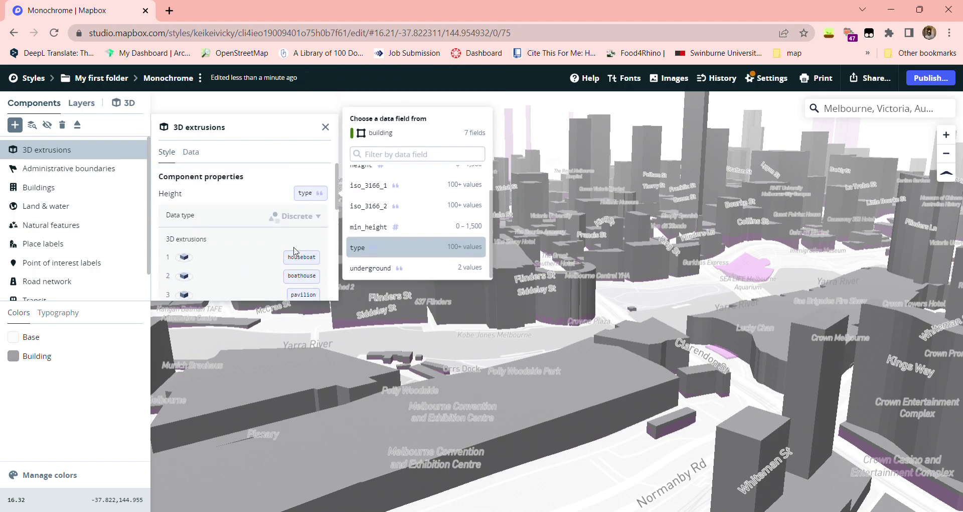
{"action": "scroll", "coordinate": [299, 235], "scroll_direction": "down", "scroll_amount": 5}
{"action": "scroll", "coordinate": [306, 226], "scroll_direction": "down", "scroll_amount": 2}
{"action": "scroll", "coordinate": [308, 223], "scroll_direction": "down", "scroll_amount": 2}
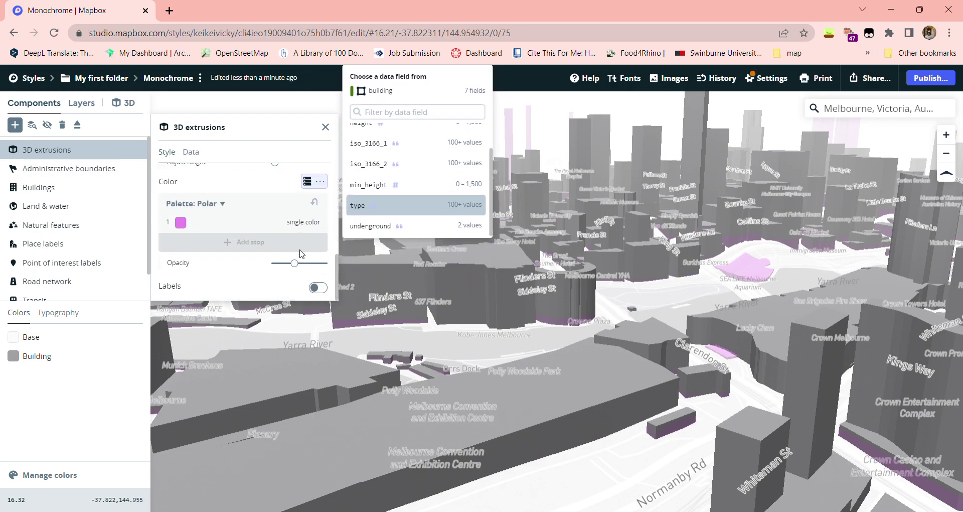
{"action": "scroll", "coordinate": [300, 246], "scroll_direction": "up", "scroll_amount": 2}
{"action": "scroll", "coordinate": [297, 231], "scroll_direction": "up", "scroll_amount": 3}
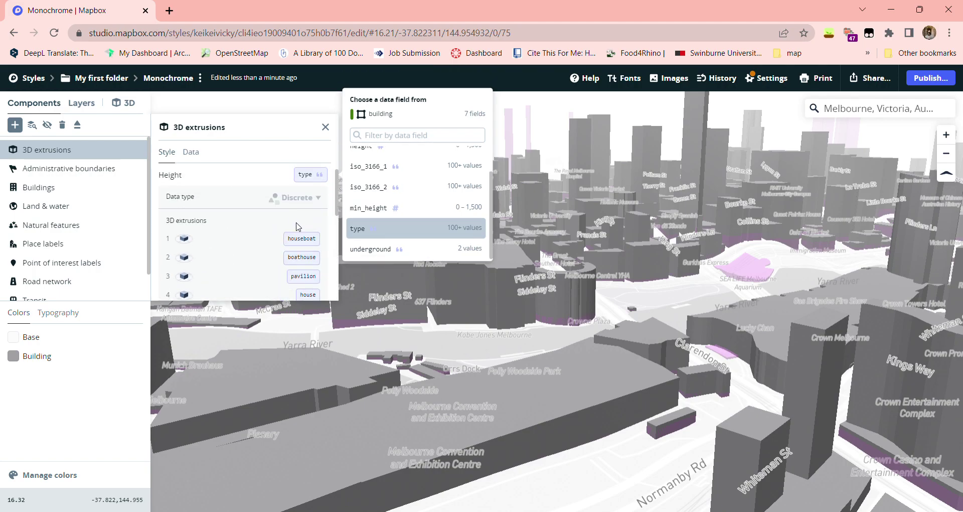
{"action": "scroll", "coordinate": [300, 224], "scroll_direction": "down", "scroll_amount": 3}
{"action": "scroll", "coordinate": [296, 208], "scroll_direction": "up", "scroll_amount": 2}
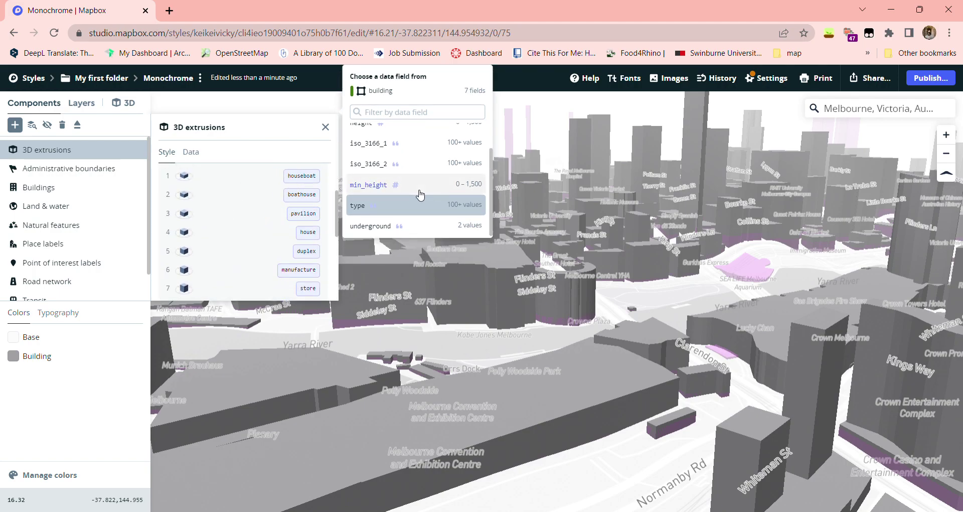
Step: Switch the extrusion height field to min_height, scaled 0–1500
{"action": "left_click", "coordinate": [424, 185]}
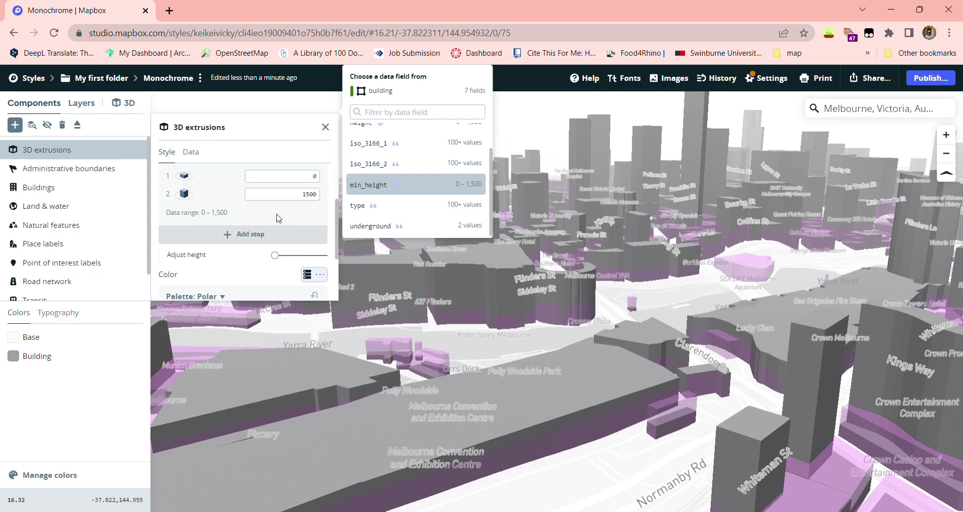
{"action": "scroll", "coordinate": [286, 245], "scroll_direction": "up", "scroll_amount": 1}
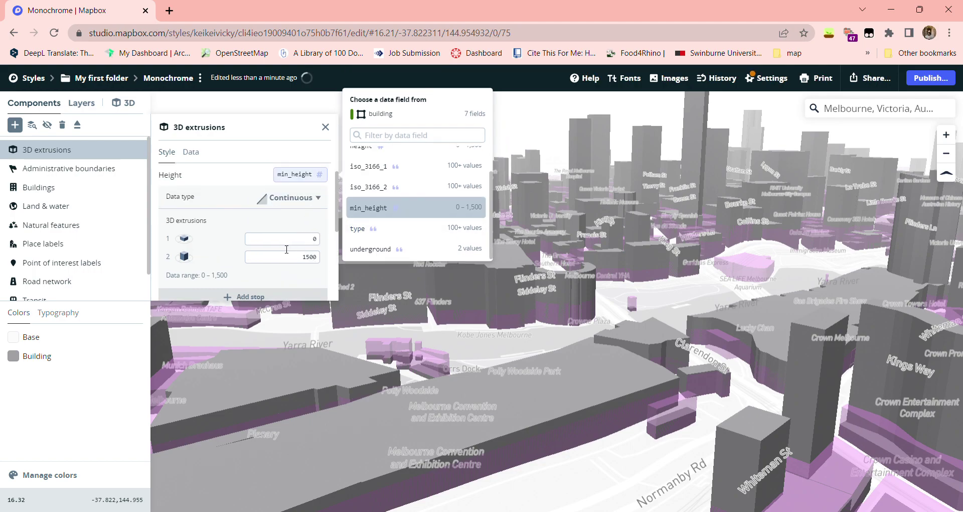
{"action": "scroll", "coordinate": [304, 264], "scroll_direction": "down", "scroll_amount": 2}
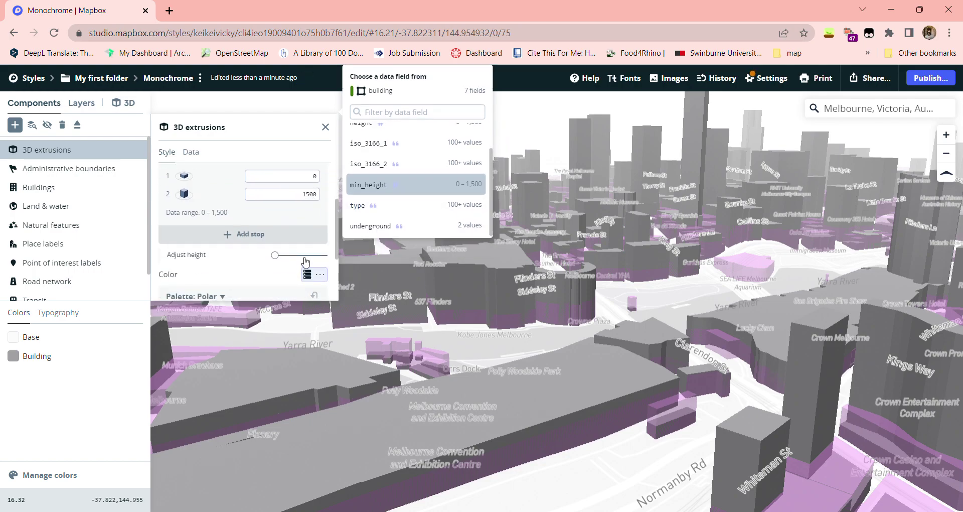
{"action": "scroll", "coordinate": [311, 251], "scroll_direction": "down", "scroll_amount": 2}
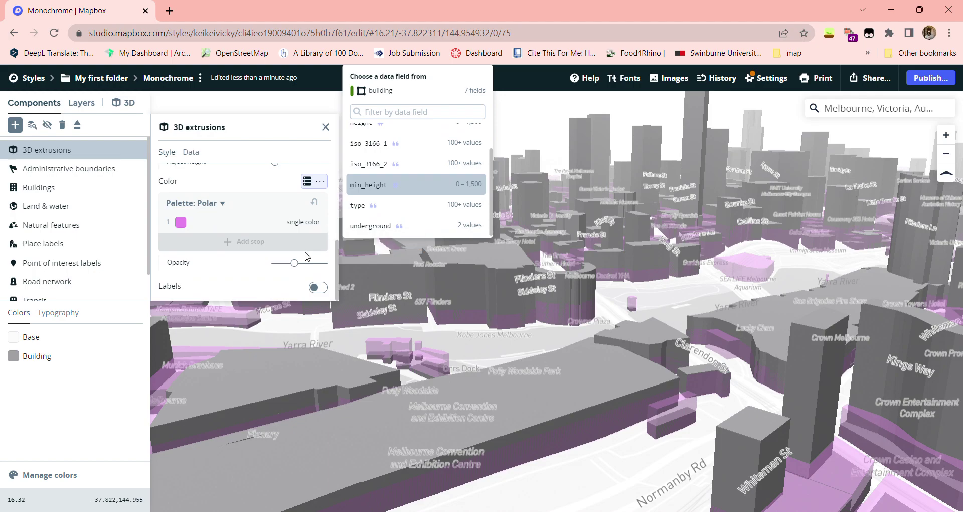
Step: Raise the pink extrusions' opacity almost to maximum
{"action": "left_click_drag", "start_coordinate": [301, 265], "coordinate": [320, 265]}
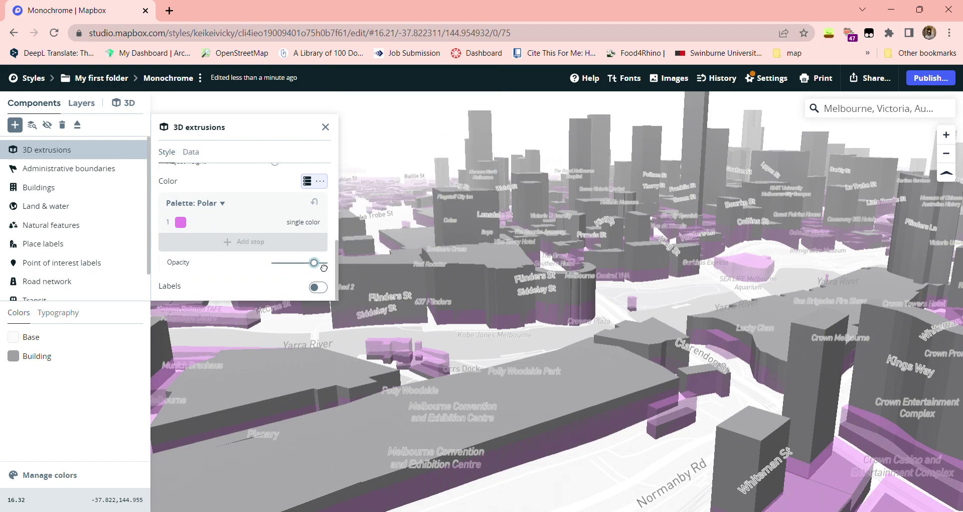
{"action": "scroll", "coordinate": [311, 261], "scroll_direction": "up", "scroll_amount": 1}
{"action": "scroll", "coordinate": [281, 254], "scroll_direction": "up", "scroll_amount": 2}
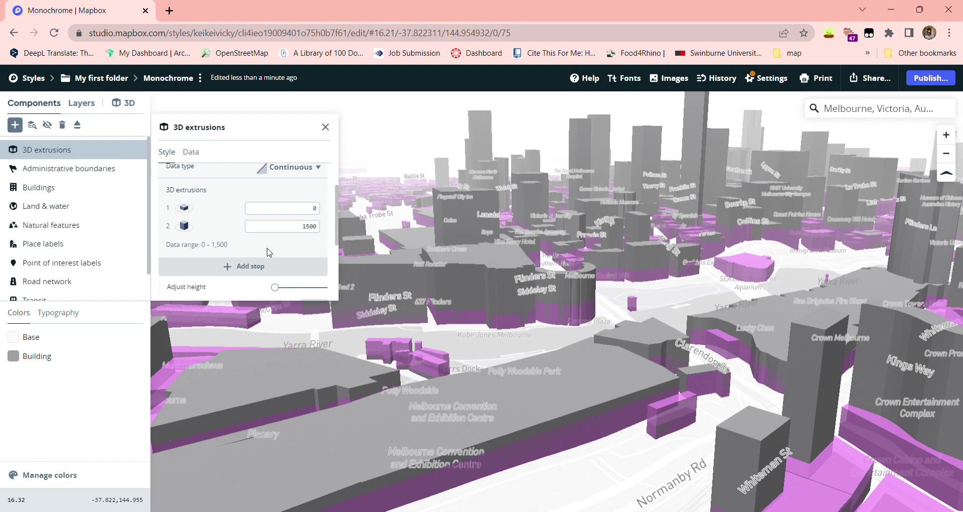
{"action": "scroll", "coordinate": [279, 246], "scroll_direction": "down", "scroll_amount": 1}
{"action": "scroll", "coordinate": [280, 247], "scroll_direction": "down", "scroll_amount": 1}
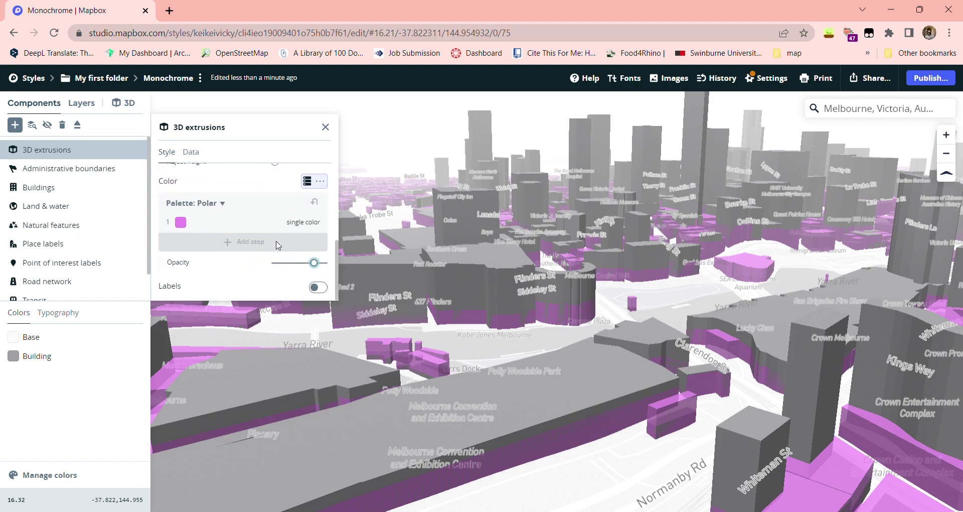
{"action": "scroll", "coordinate": [278, 248], "scroll_direction": "up", "scroll_amount": 3}
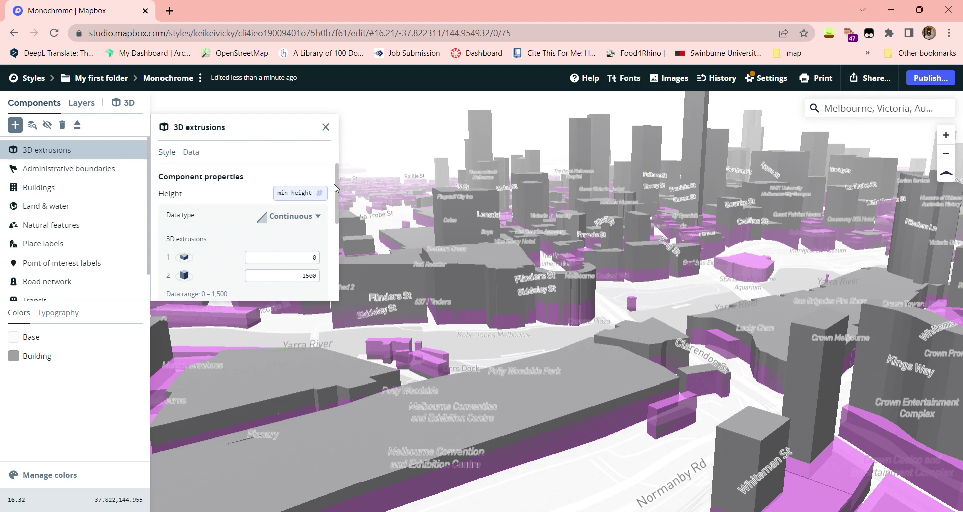
Step: Close the extrusion settings and pan the 3D map to the north CBD around La Trobe Street
{"action": "left_click", "coordinate": [325, 127]}
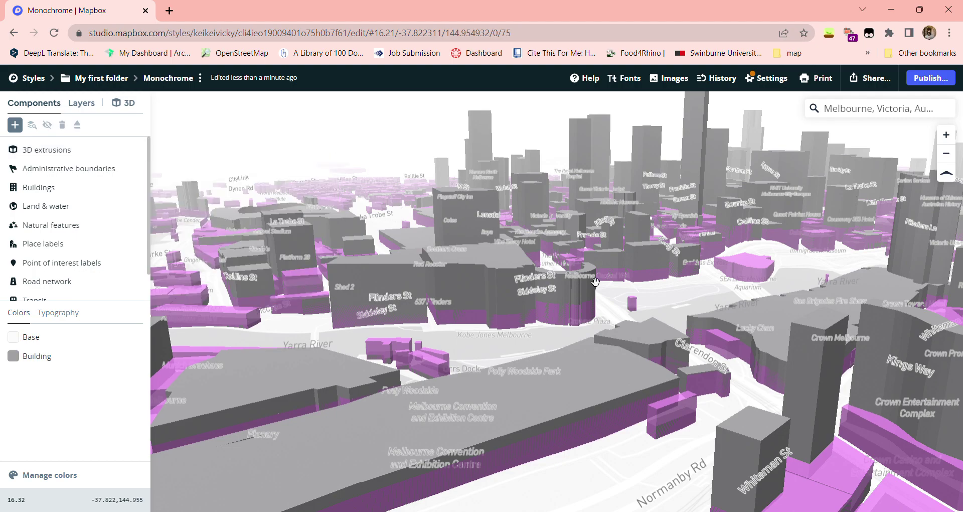
{"action": "mouse_move", "coordinate": [349, 331]}
{"action": "left_mouse_down"}
{"action": "mouse_move", "coordinate": [642, 441]}
{"action": "mouse_move", "coordinate": [650, 261]}
{"action": "left_mouse_up"}
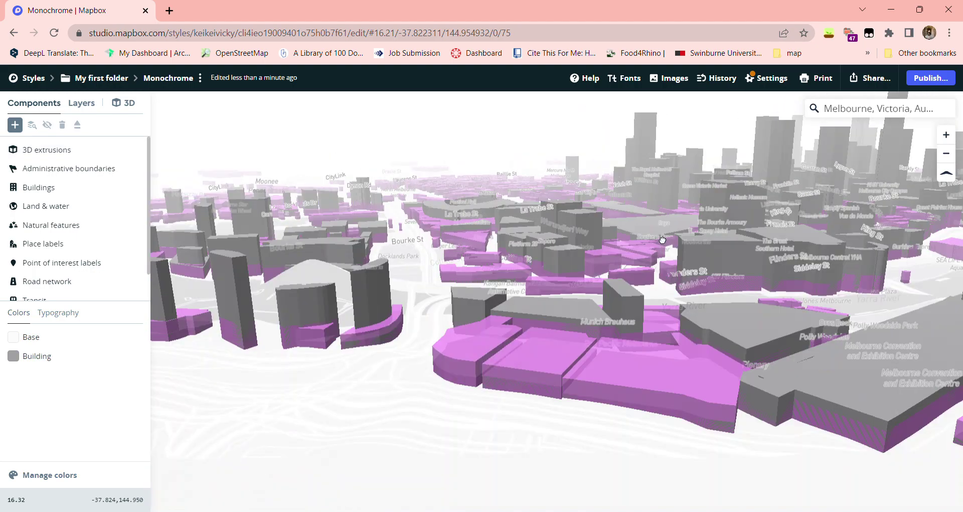
{"action": "scroll", "coordinate": [651, 261], "scroll_direction": "down", "scroll_amount": 5}
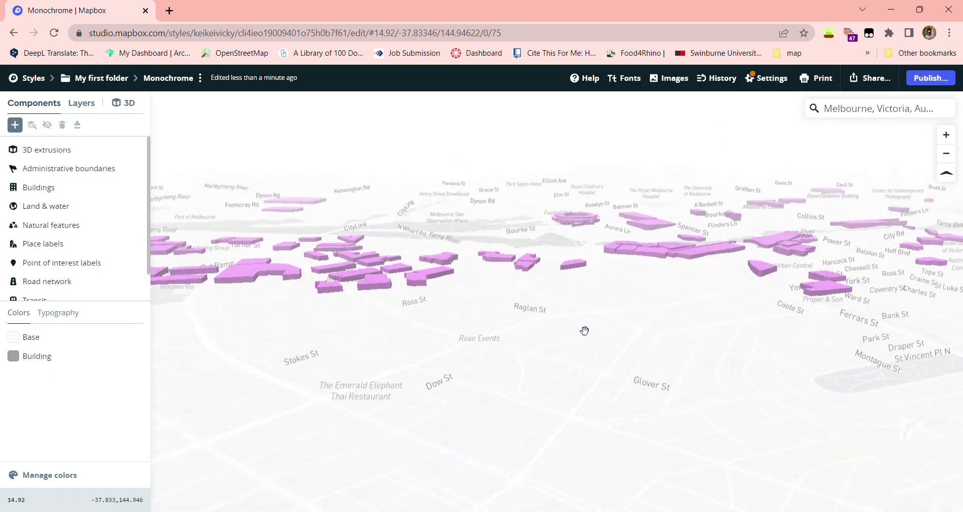
{"action": "scroll", "coordinate": [577, 382], "scroll_direction": "up", "scroll_amount": 3}
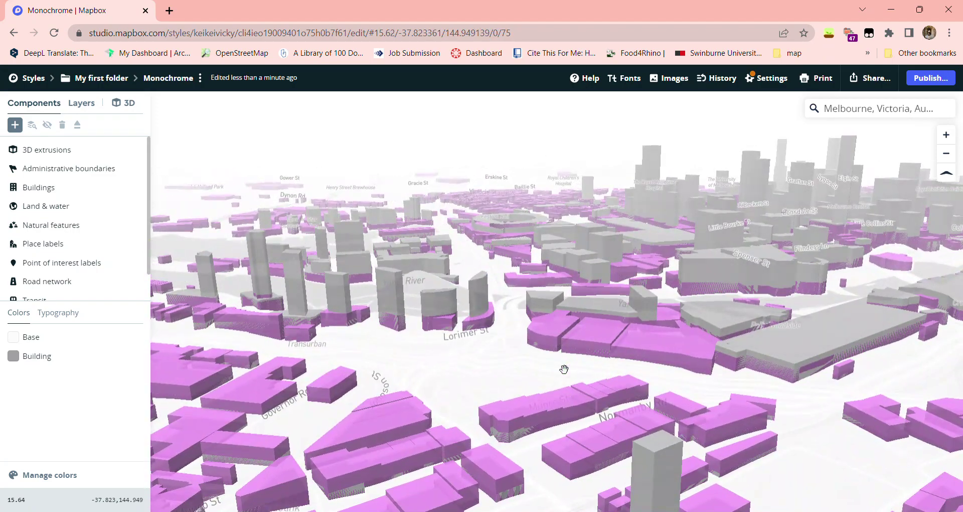
{"action": "mouse_move", "coordinate": [561, 370]}
{"action": "left_mouse_down"}
{"action": "mouse_move", "coordinate": [516, 416]}
{"action": "mouse_move", "coordinate": [335, 320]}
{"action": "mouse_move", "coordinate": [752, 354]}
{"action": "left_mouse_up"}
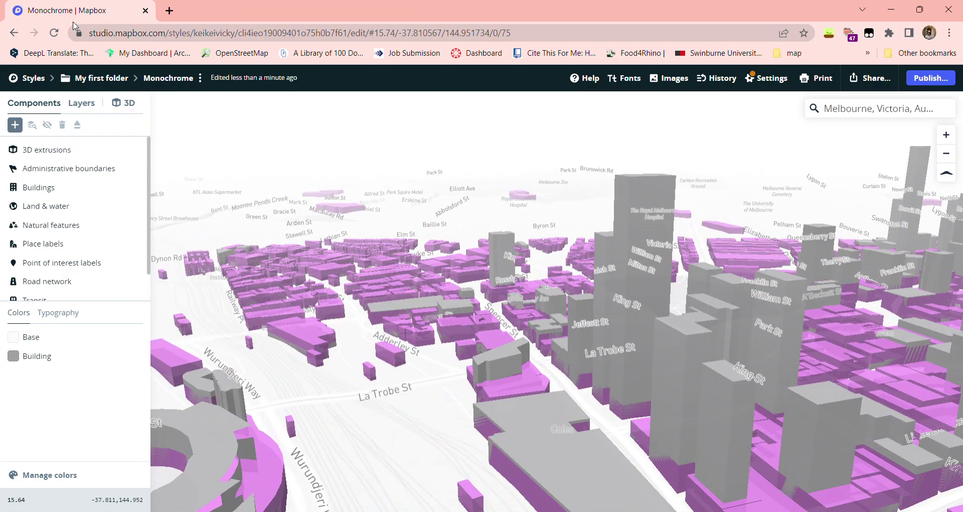